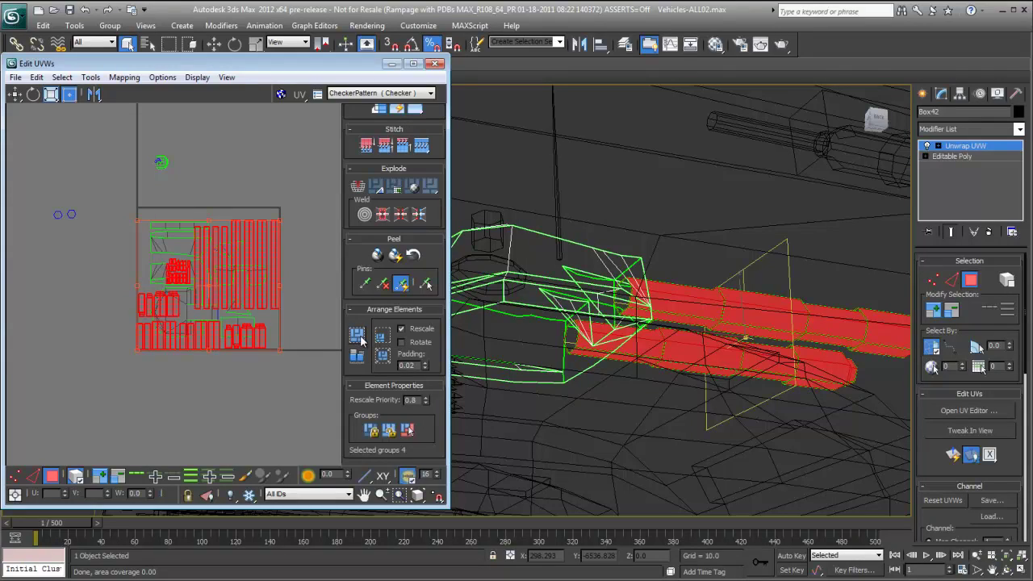
# Select the entire hull shell group and move it into the upper-left corner of the UV tile
pyautogui.scroll(2, 275, 379)
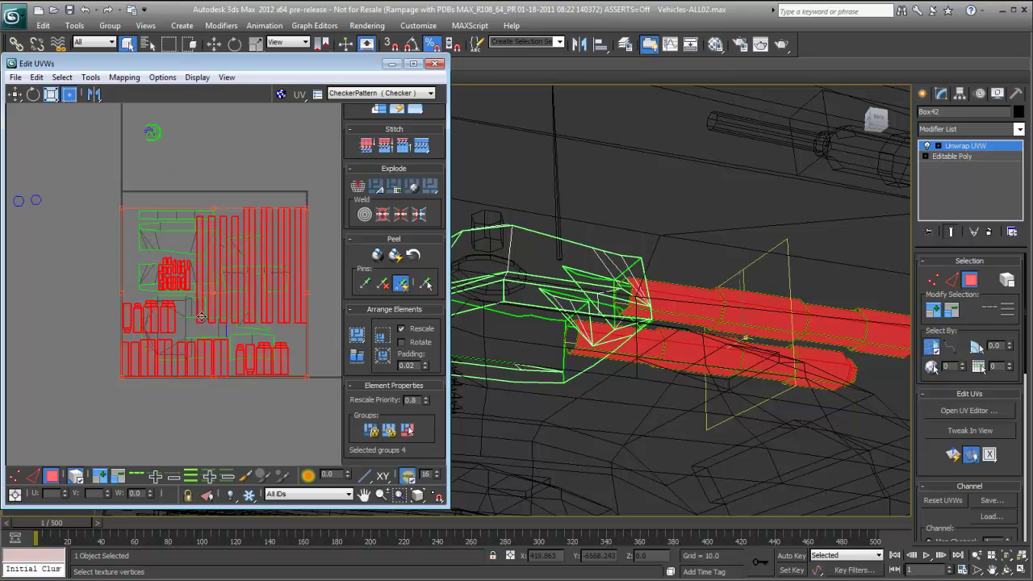
pyautogui.click(171, 187)
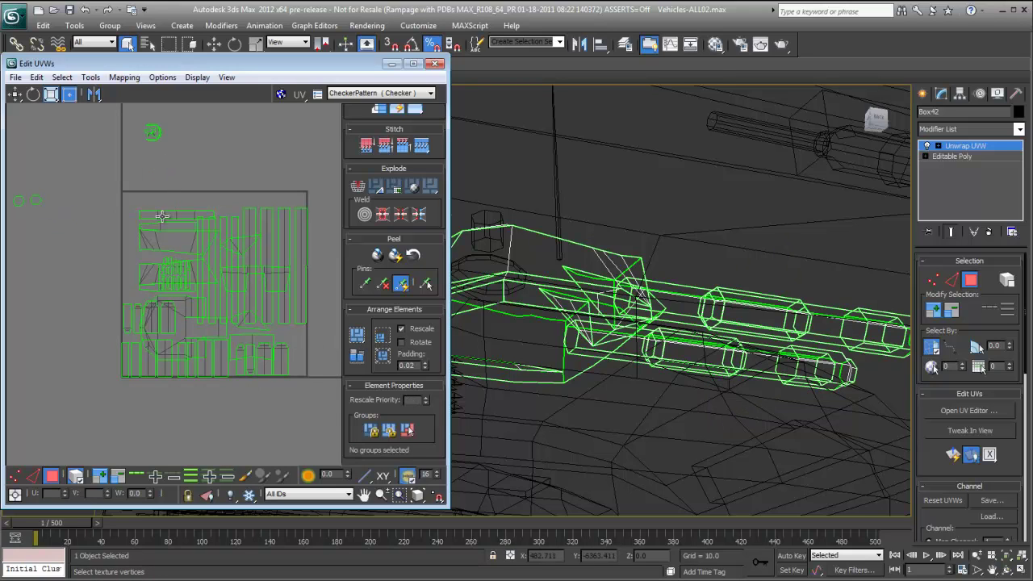
pyautogui.click(163, 216)
pyautogui.click(408, 431)
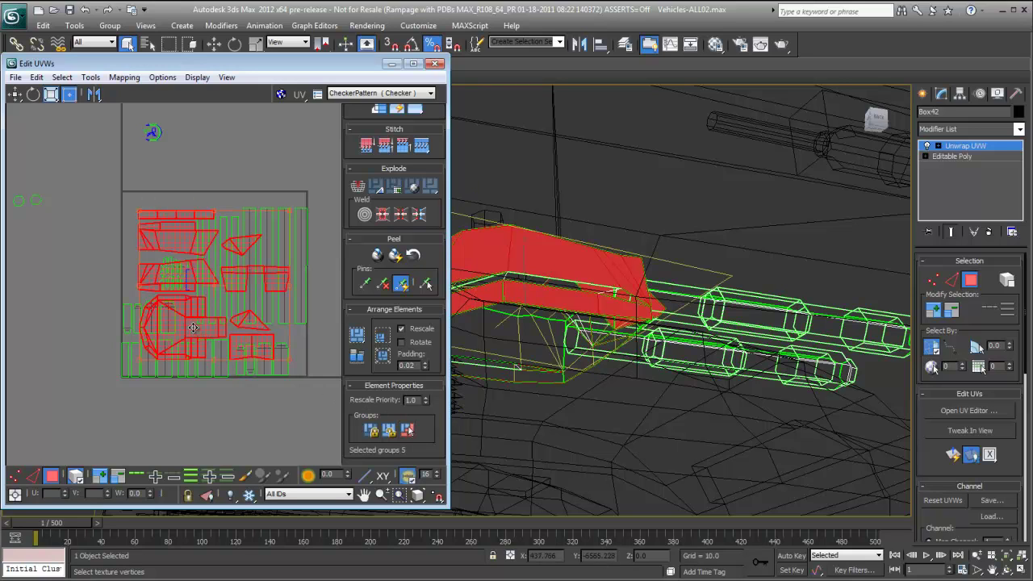
pyautogui.moveTo(193, 327); pyautogui.dragTo(178, 310)
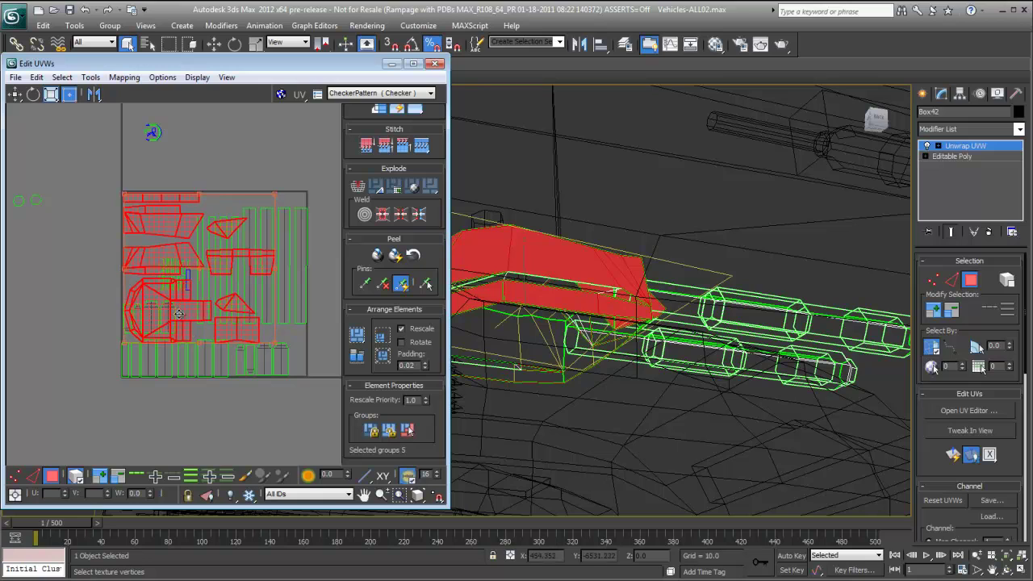
# Select the whole group of gun-barrel shells and move it out below the UV tile
pyautogui.moveTo(102, 353); pyautogui.dragTo(103, 353)
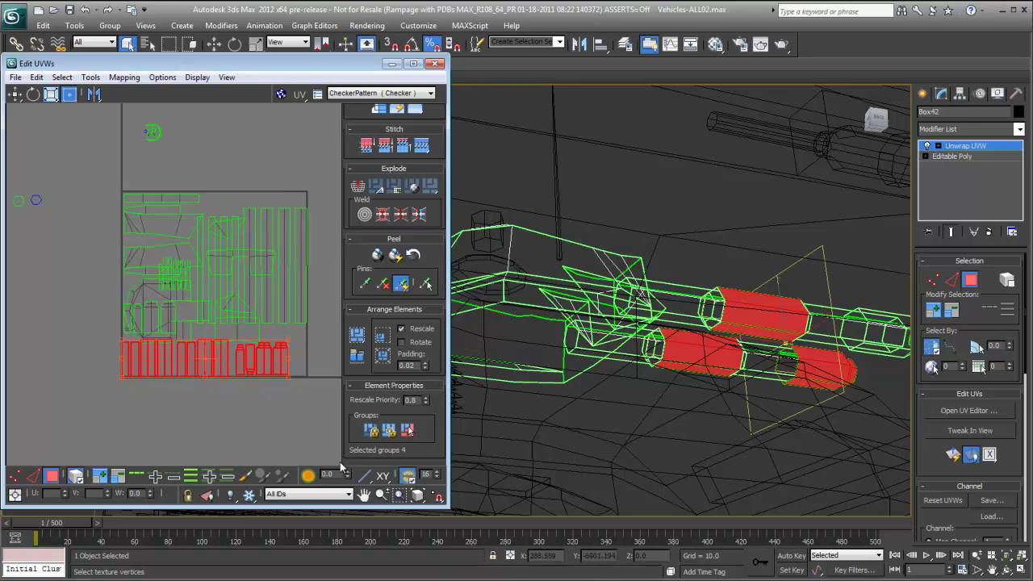
pyautogui.click(407, 430)
pyautogui.moveTo(278, 360); pyautogui.dragTo(279, 520)
# Select the upper small wedge-shaped shell and shift it slightly upward in the UV tile
pyautogui.moveTo(256, 304); pyautogui.dragTo(248, 365, button='middle')
pyautogui.scroll(1, 248, 365)
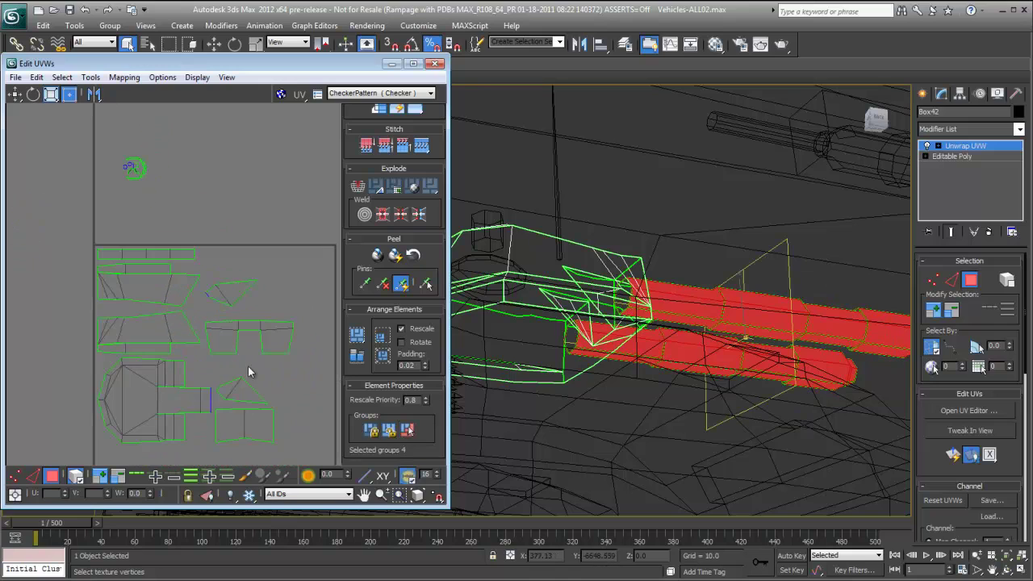
pyautogui.click(231, 292)
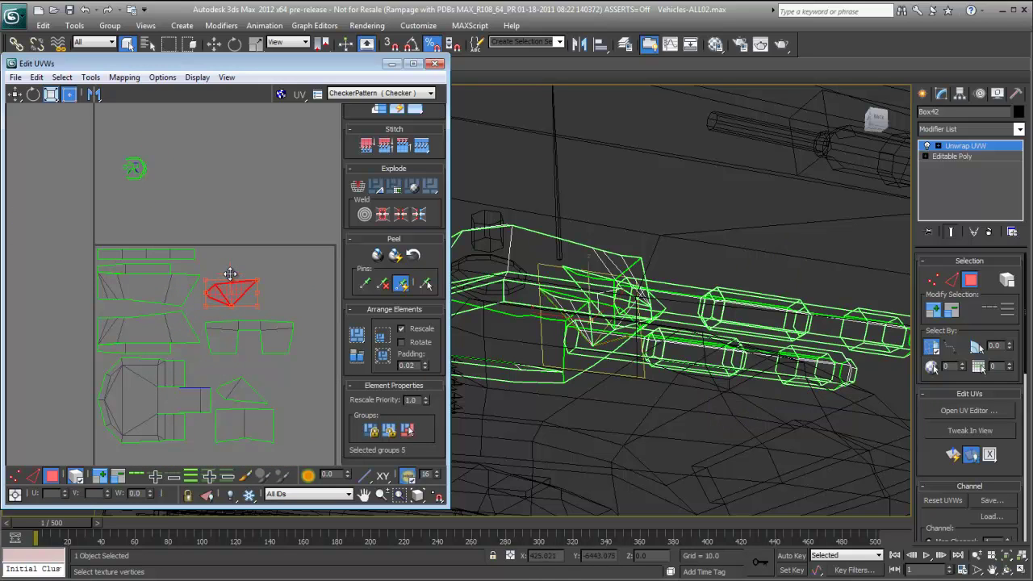
pyautogui.moveTo(243, 285); pyautogui.dragTo(241, 263)
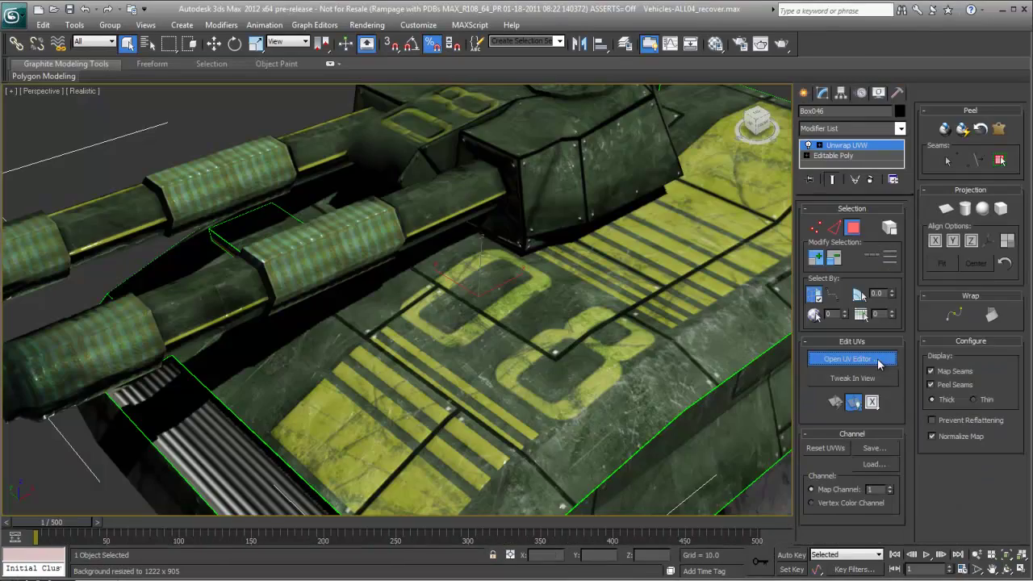
# Open the UV editor for the textured tank's Box046 object
pyautogui.click(878, 363)
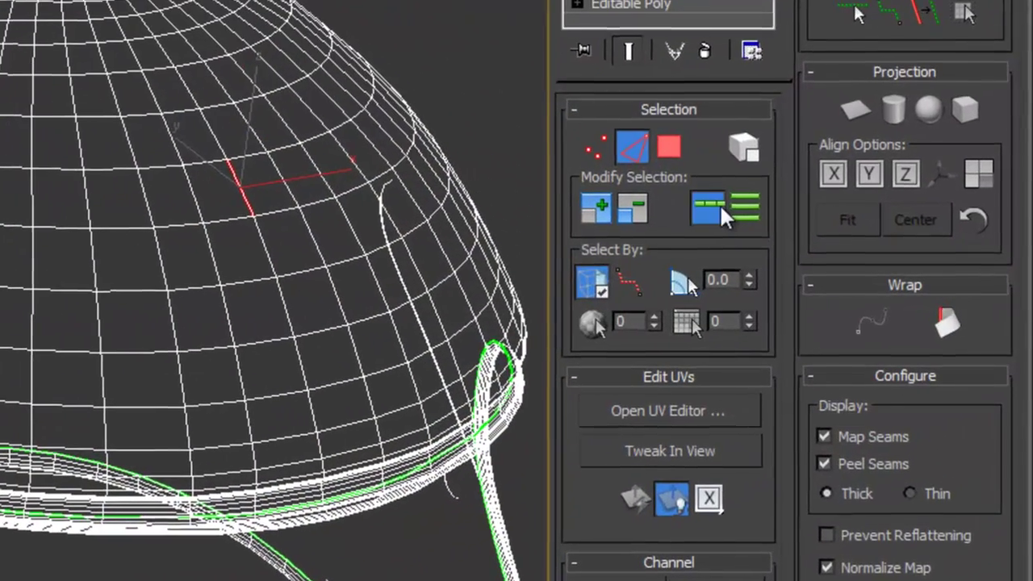
# Extend the selected helmet edge to a full loop and unfold the UVs as a strip from that loop
pyautogui.click(808, 233)
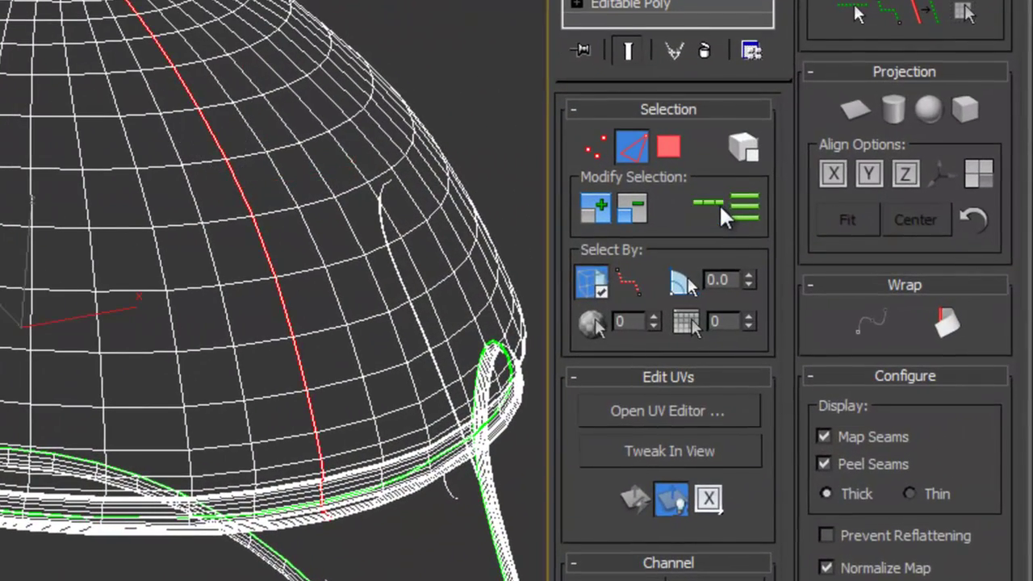
pyautogui.click(942, 319)
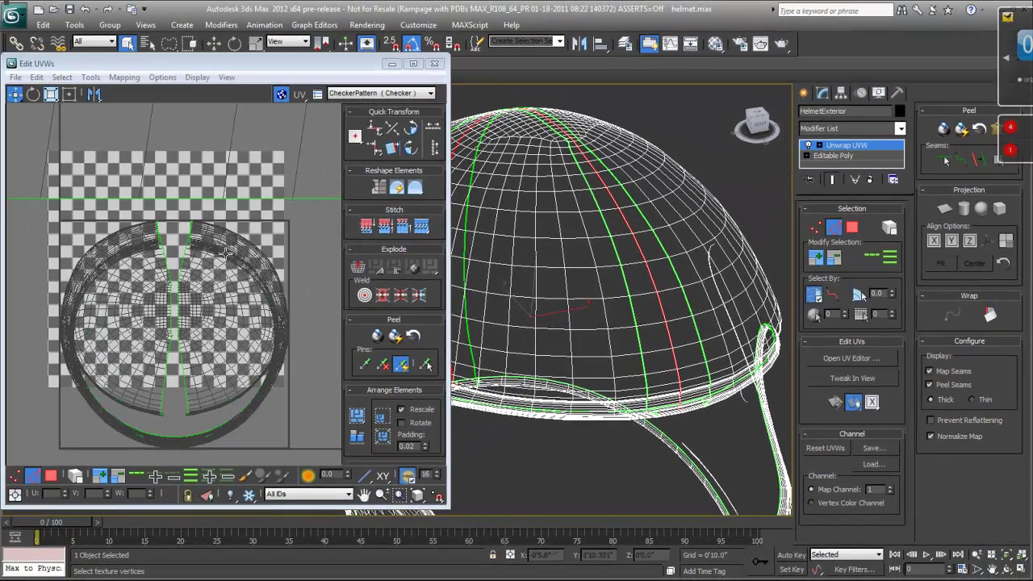
pyautogui.scroll(-10, 199, 234)
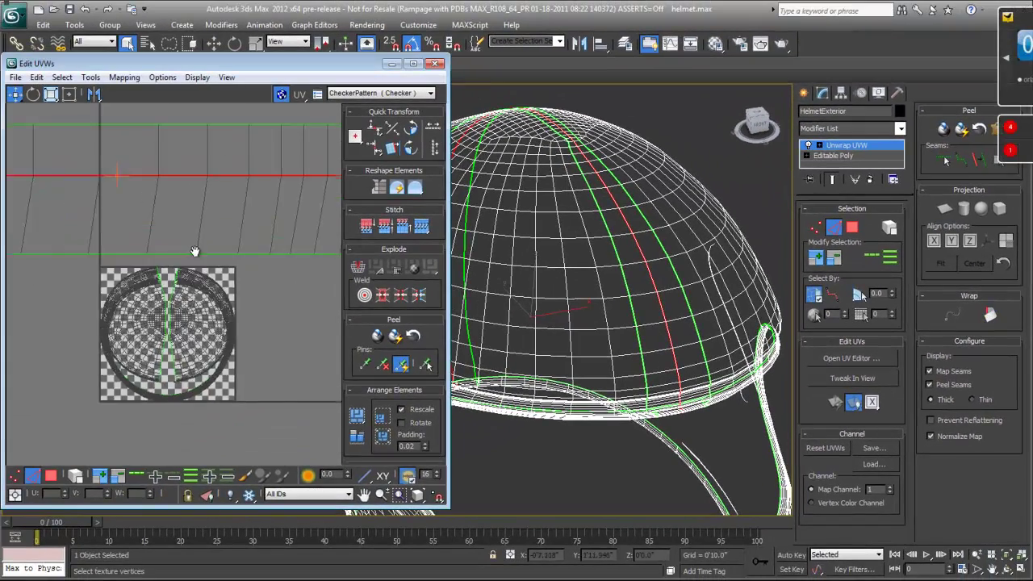
pyautogui.moveTo(199, 226); pyautogui.dragTo(217, 344, button='middle')
pyautogui.scroll(4, 182, 181)
pyautogui.scroll(10, 217, 344)
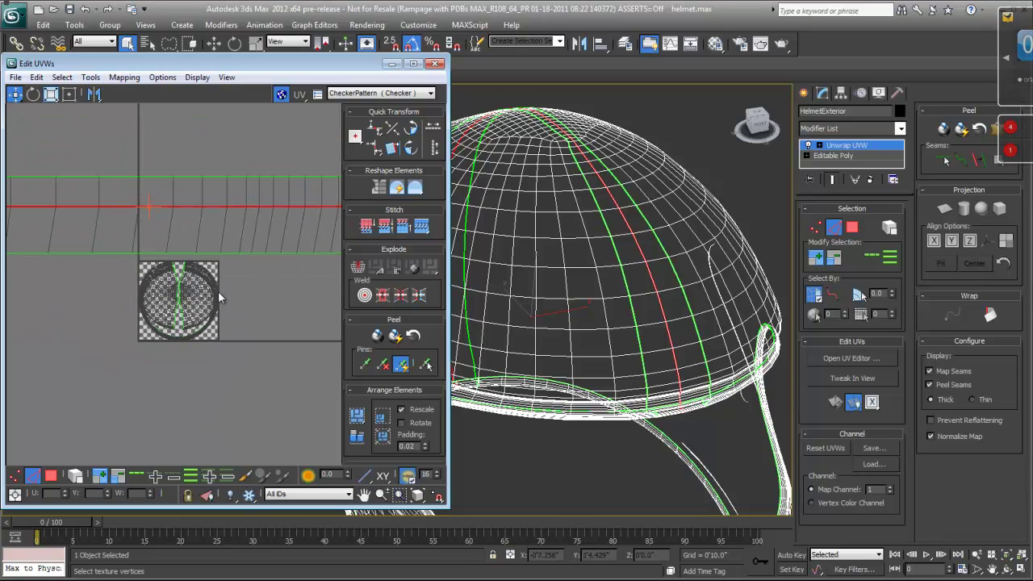
pyautogui.moveTo(208, 282); pyautogui.dragTo(233, 332, button='middle')
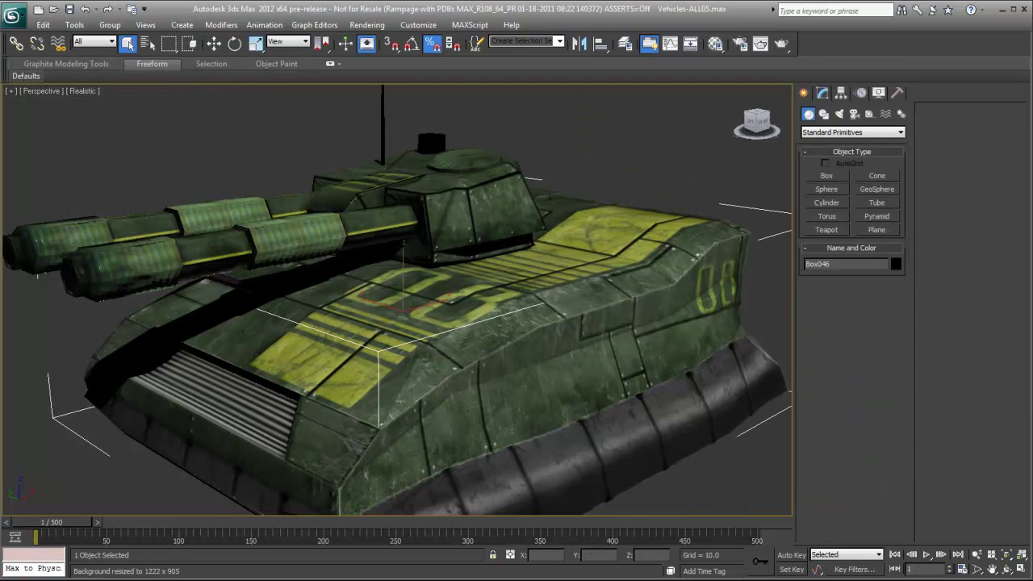
# Show the modifier settings of the tank's Box046 object and open its UV editor
pyautogui.click(823, 93)
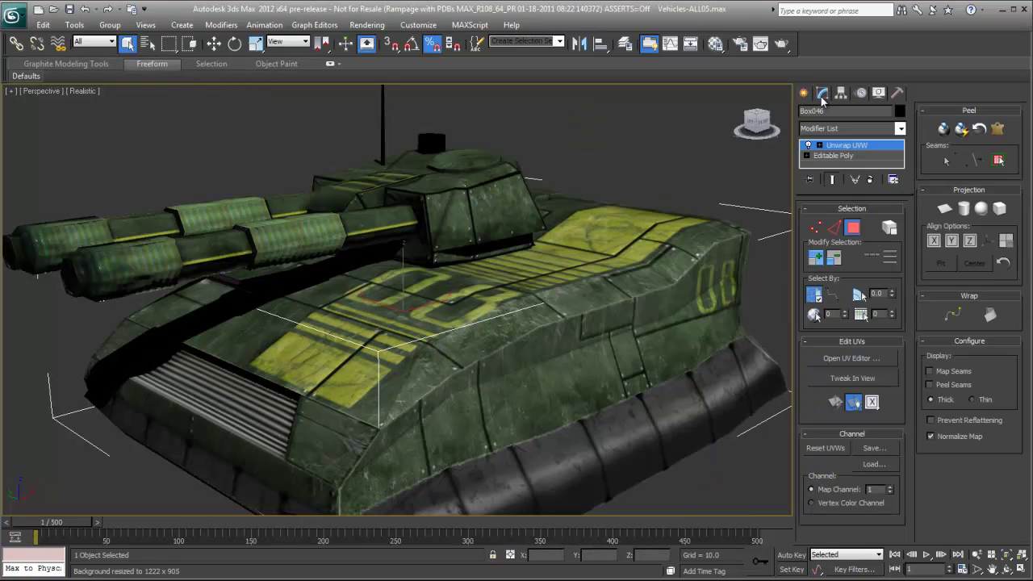
pyautogui.click(860, 359)
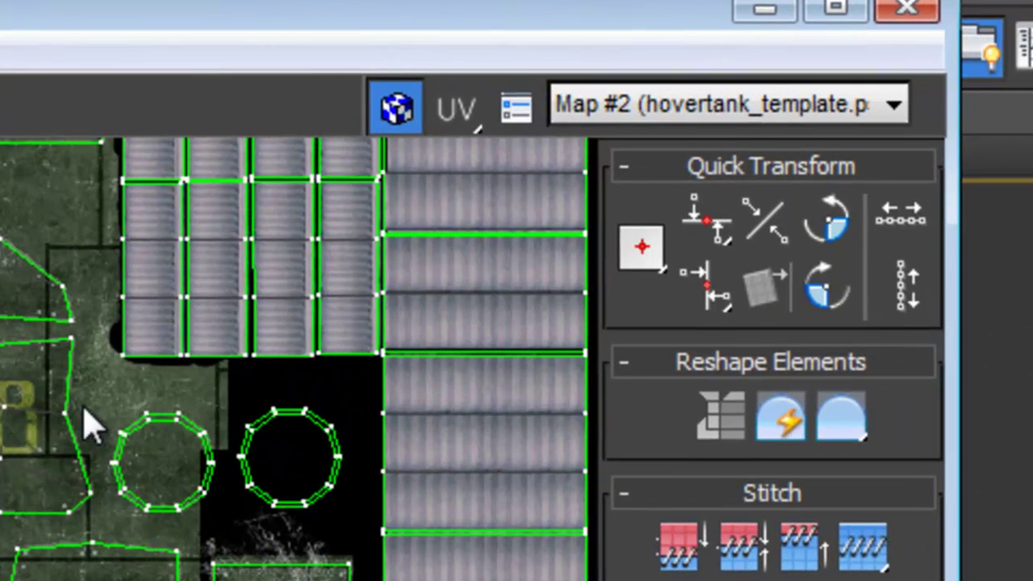
# Select the upper "08" side shell, rotate it through four 90-degree turns and relax it
pyautogui.moveTo(91, 425); pyautogui.dragTo(7, 565, button='middle')
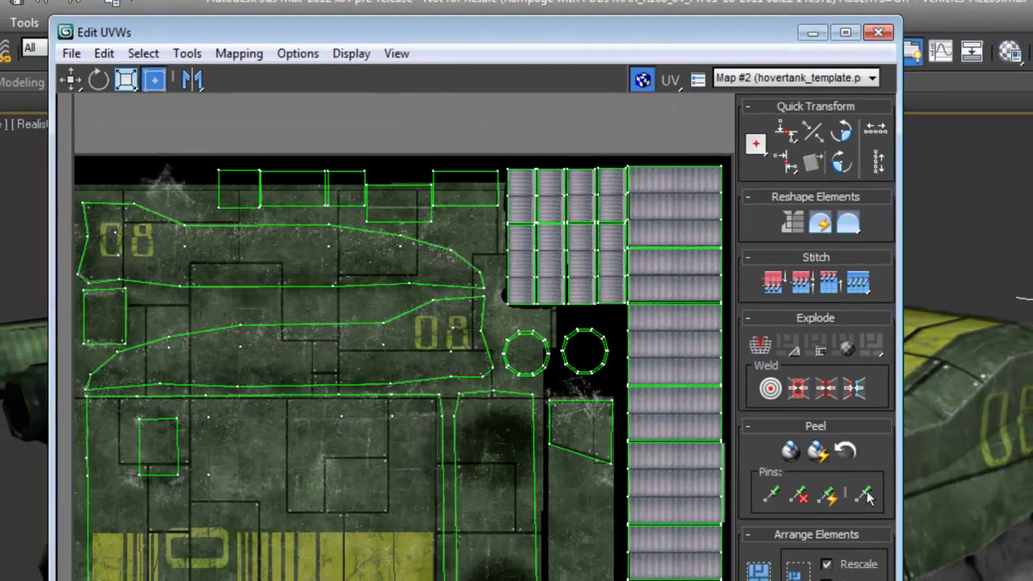
pyautogui.click(265, 231)
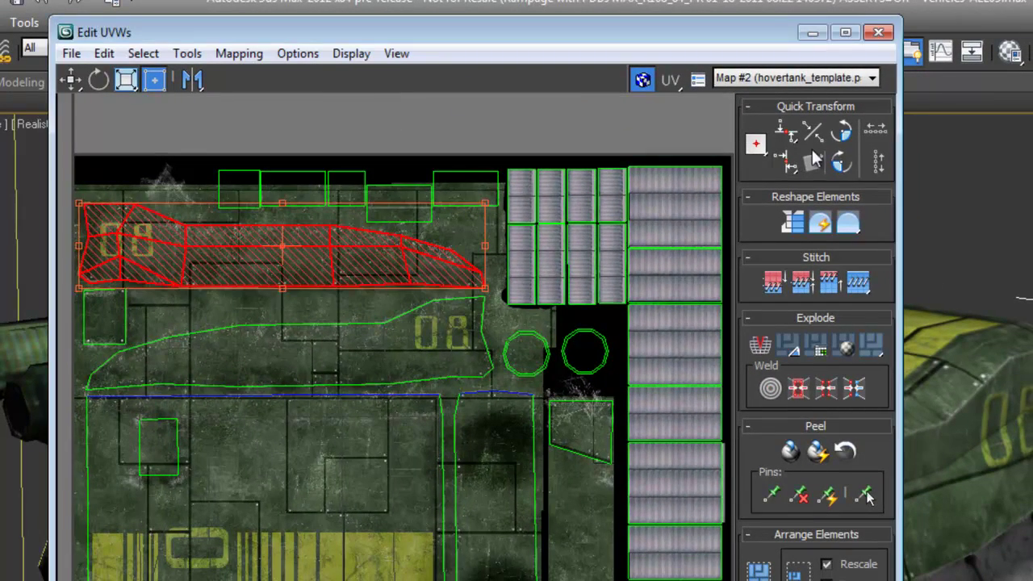
pyautogui.click(844, 135)
pyautogui.click(843, 135)
pyautogui.click(843, 136)
pyautogui.click(847, 121)
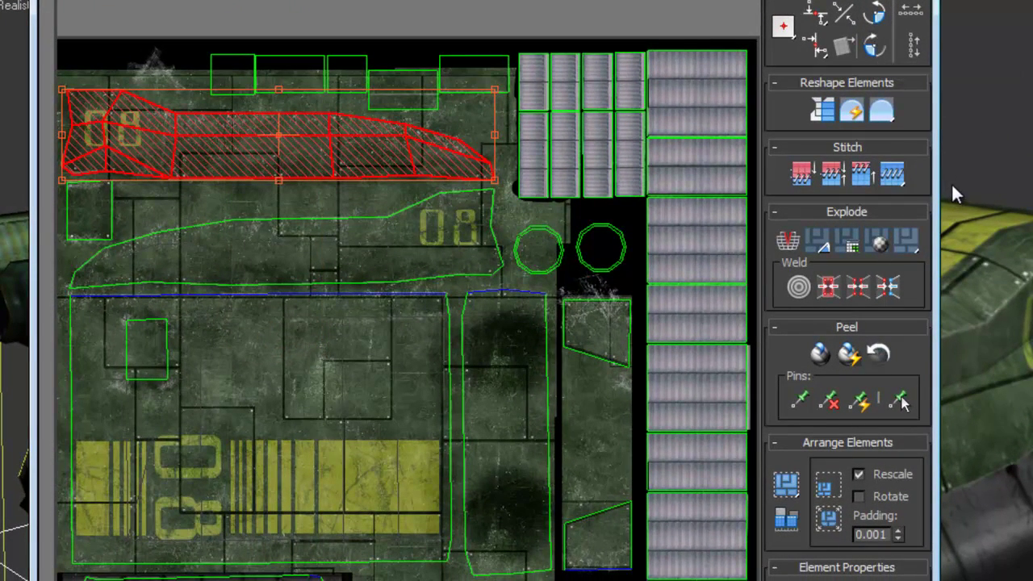
pyautogui.click(852, 116)
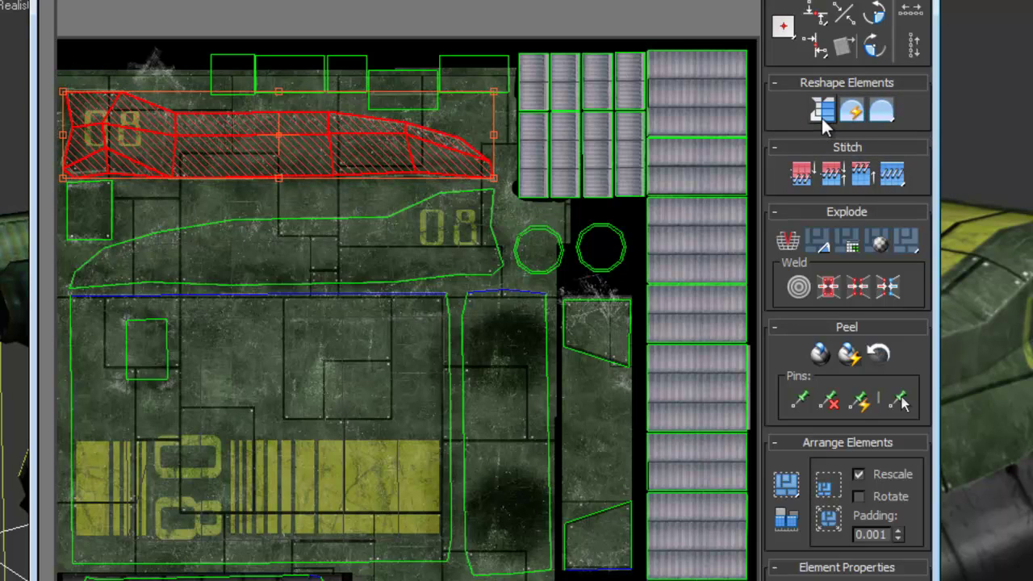
# Try to straighten the upper "08" side shell into a rectangular grid
pyautogui.click(821, 115)
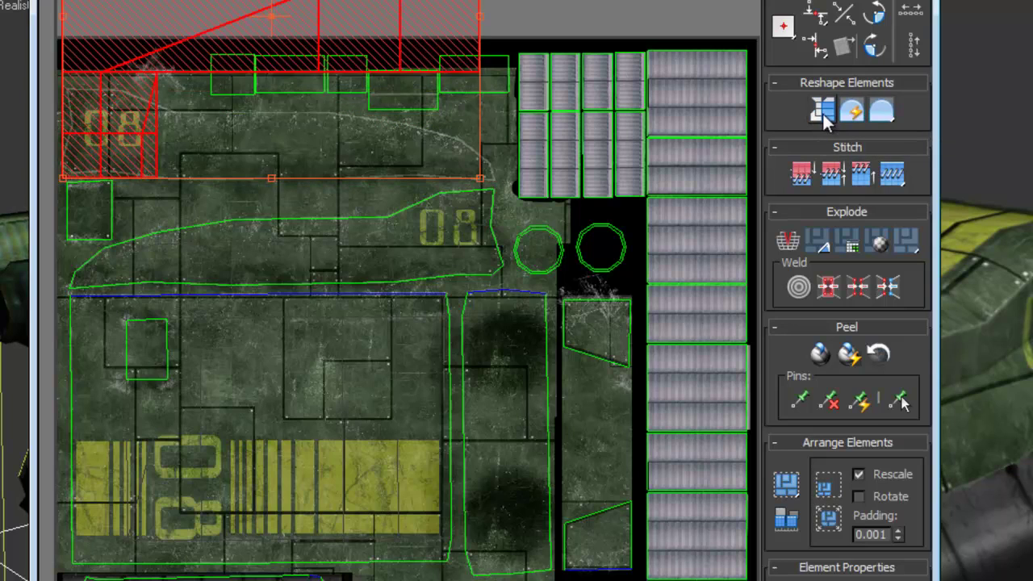
pyautogui.click(823, 113)
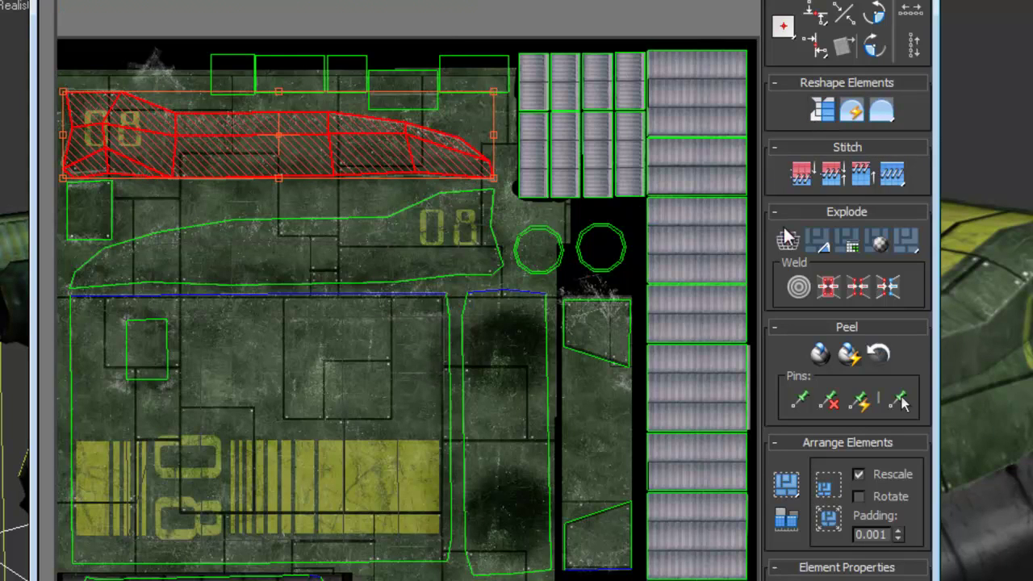
# Select the yellow-striped hull shell, the dark-smudged shell beside it and the "08" side shells, and group them
pyautogui.moveTo(631, 363); pyautogui.dragTo(622, 339, button='middle')
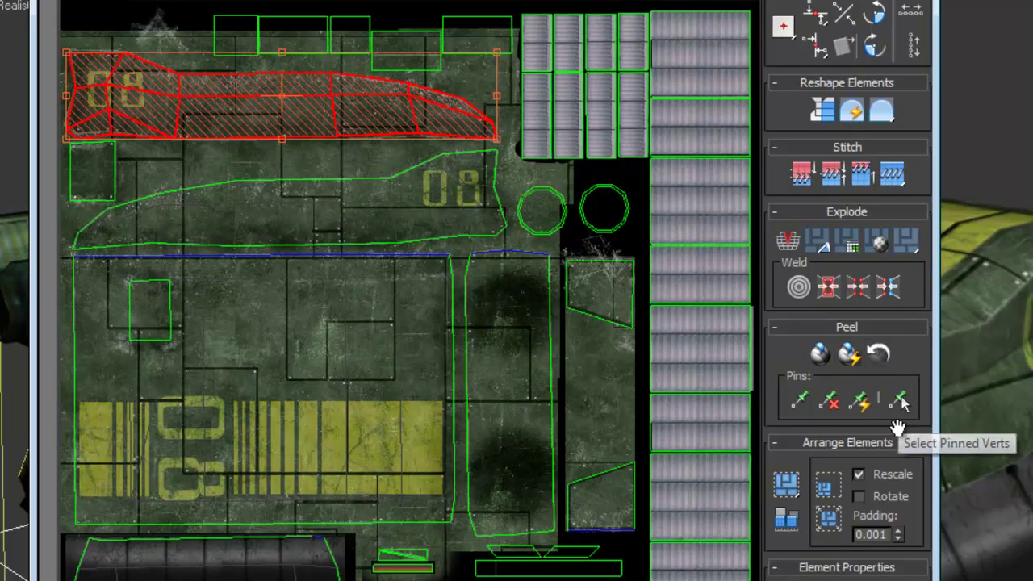
pyautogui.scroll(-1, 919, 337)
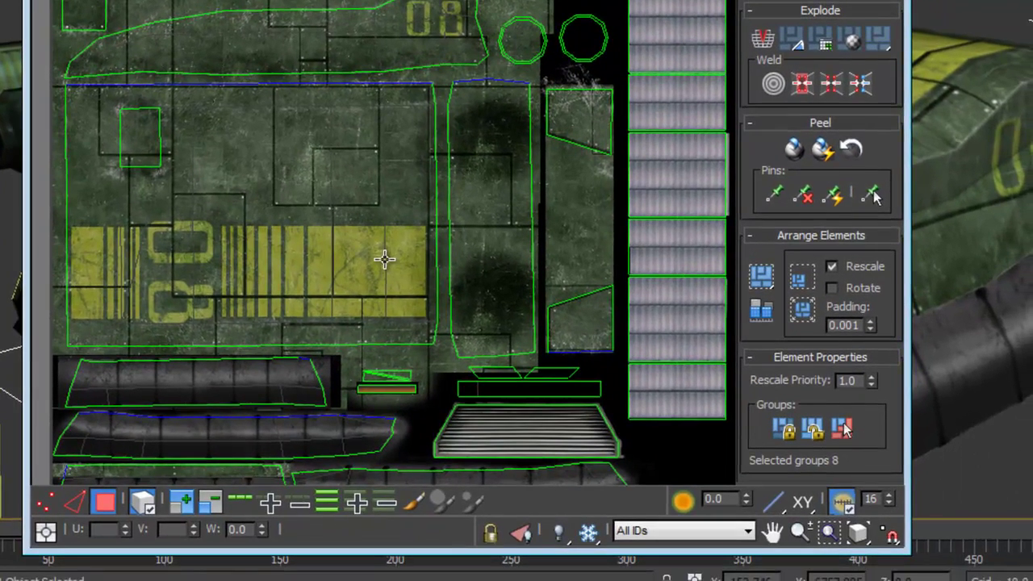
pyautogui.click(384, 258)
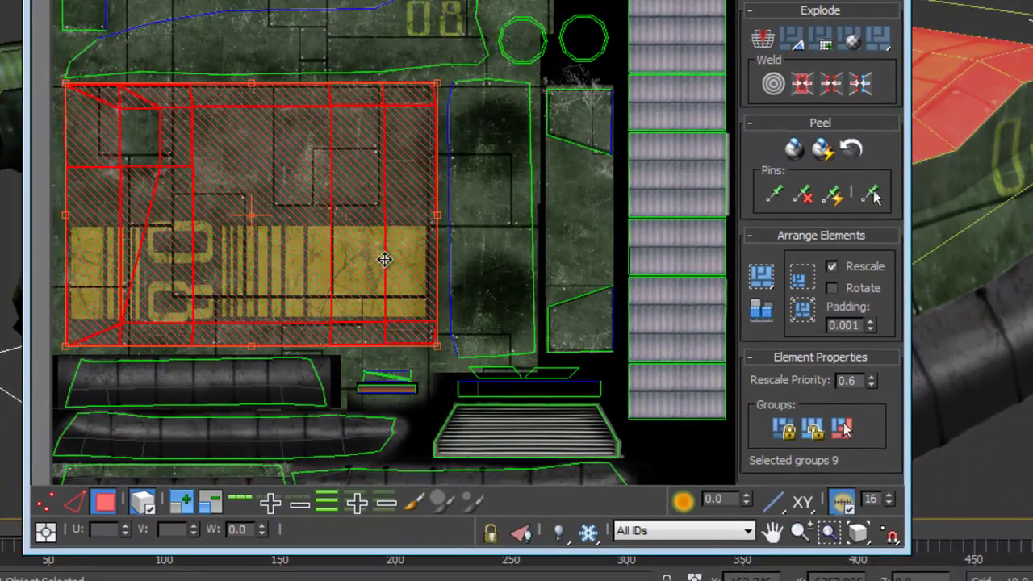
pyautogui.keyDown('ctrl'); pyautogui.click(483, 240); pyautogui.keyUp('ctrl')
pyautogui.keyDown('ctrl'); pyautogui.click(377, 33); pyautogui.keyUp('ctrl')
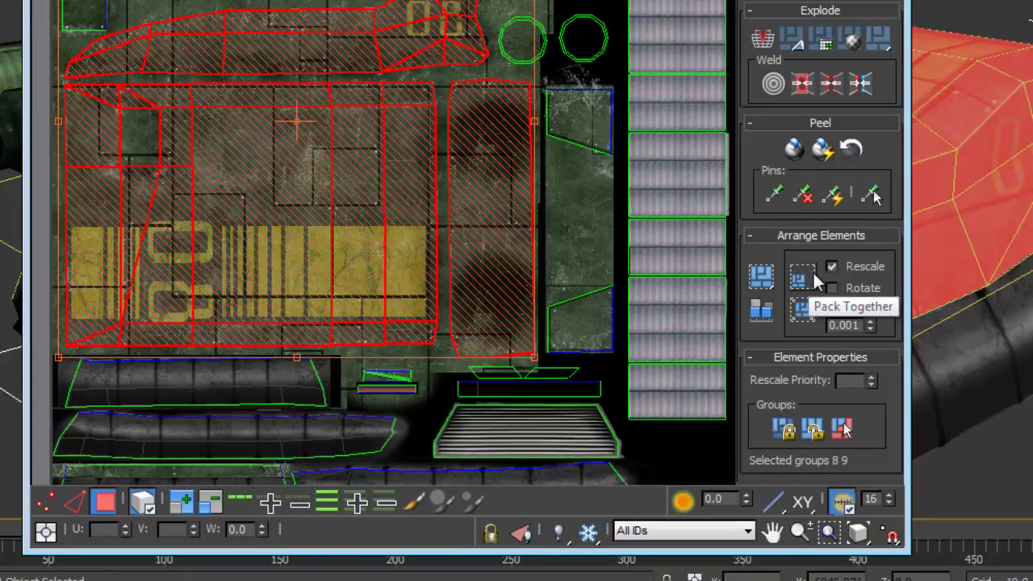
pyautogui.click(762, 279)
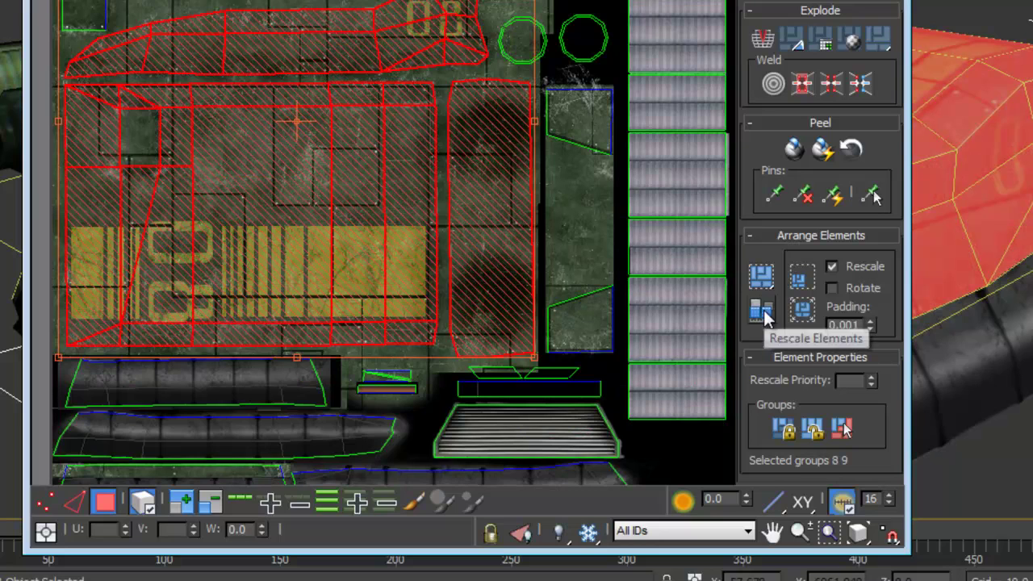
pyautogui.click(763, 310)
pyautogui.click(801, 276)
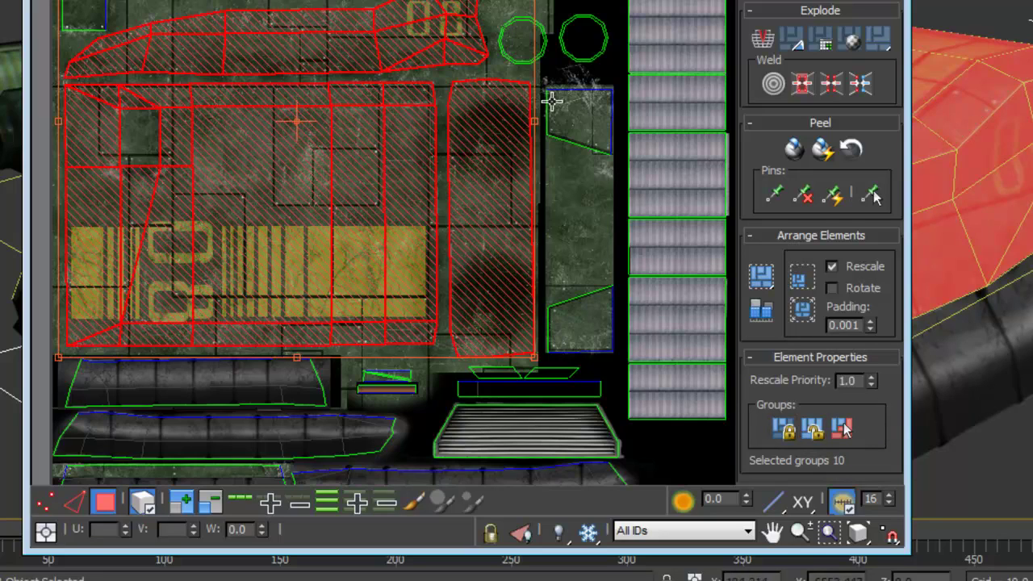
# Select the whole hull group starting from its dark-smudged shell and lower its rescale priority to 0.99
pyautogui.click(605, 18)
pyautogui.click(509, 104)
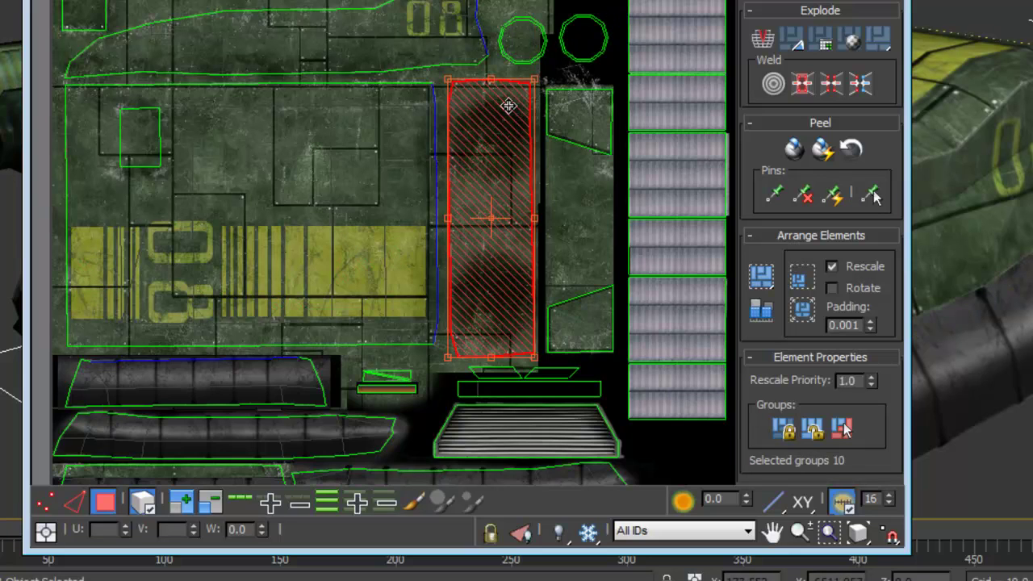
pyautogui.click(840, 427)
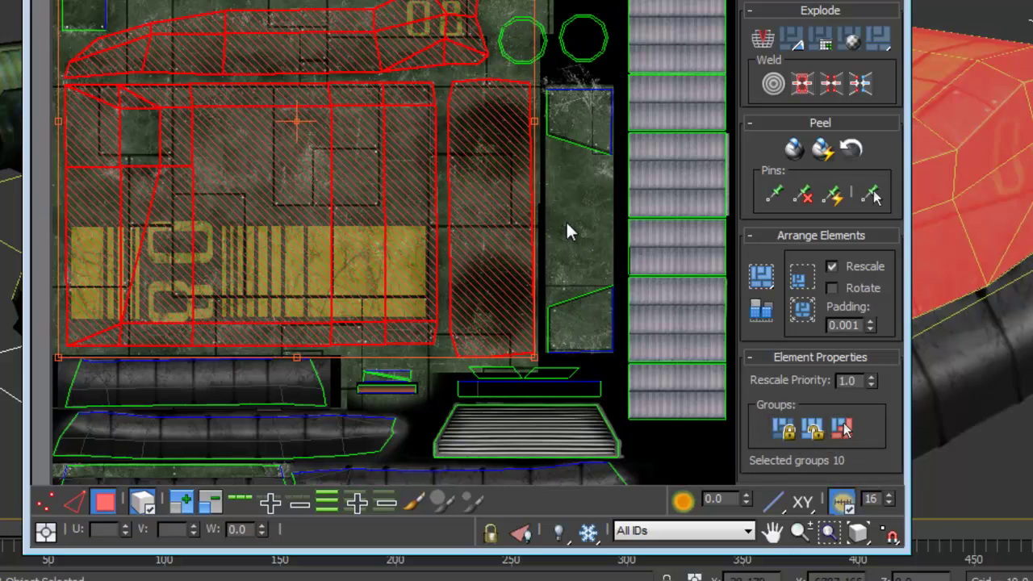
pyautogui.moveTo(871, 380); pyautogui.dragTo(870, 384)
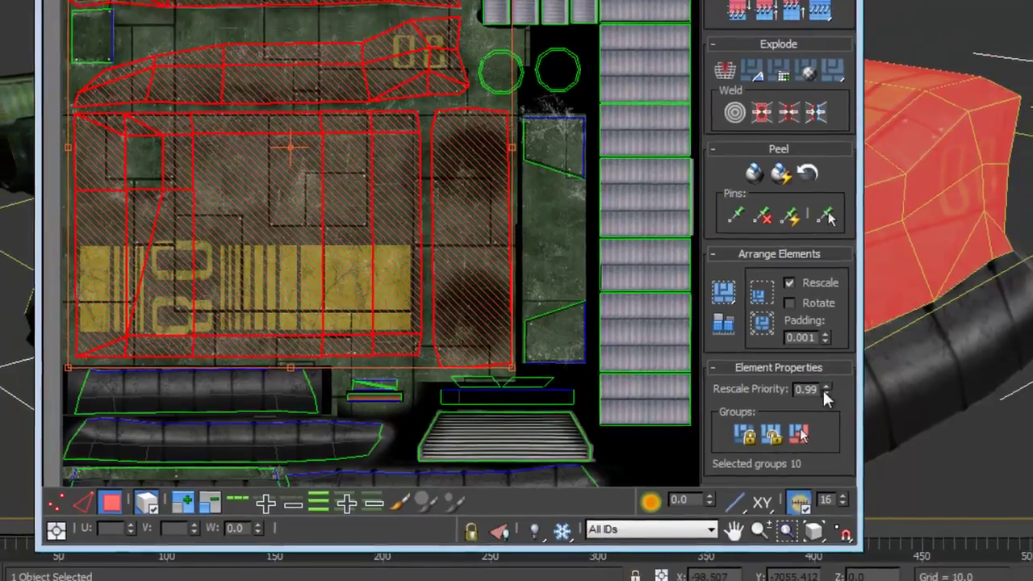
pyautogui.click(635, 424)
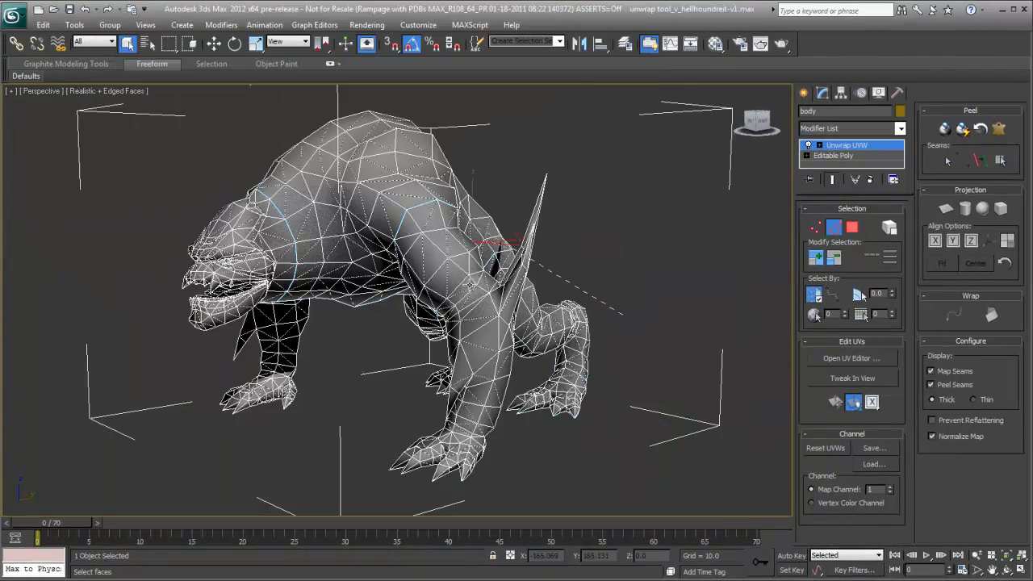
# Examine the seams on the creature's body from several sides
pyautogui.keyDown('alt'); pyautogui.moveTo(443, 280); pyautogui.dragTo(385, 375, button='middle'); pyautogui.keyUp('alt')
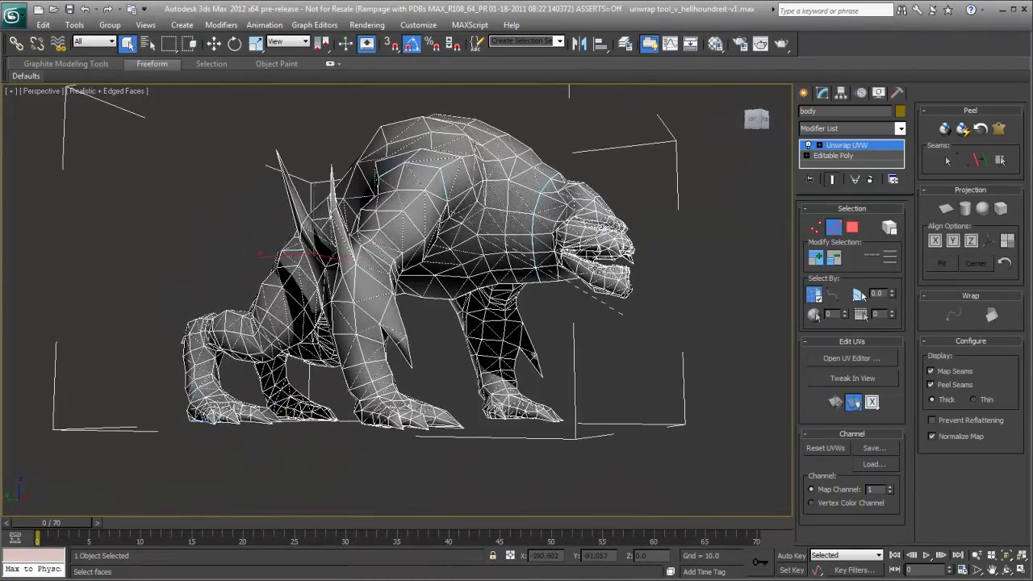
pyautogui.press('F3')
pyautogui.keyDown('alt'); pyautogui.moveTo(517, 235); pyautogui.dragTo(524, 274, button='middle'); pyautogui.keyUp('alt')
pyautogui.keyDown('alt'); pyautogui.moveTo(787, 305); pyautogui.dragTo(799, 307, button='middle'); pyautogui.keyUp('alt')
pyautogui.press('F3')
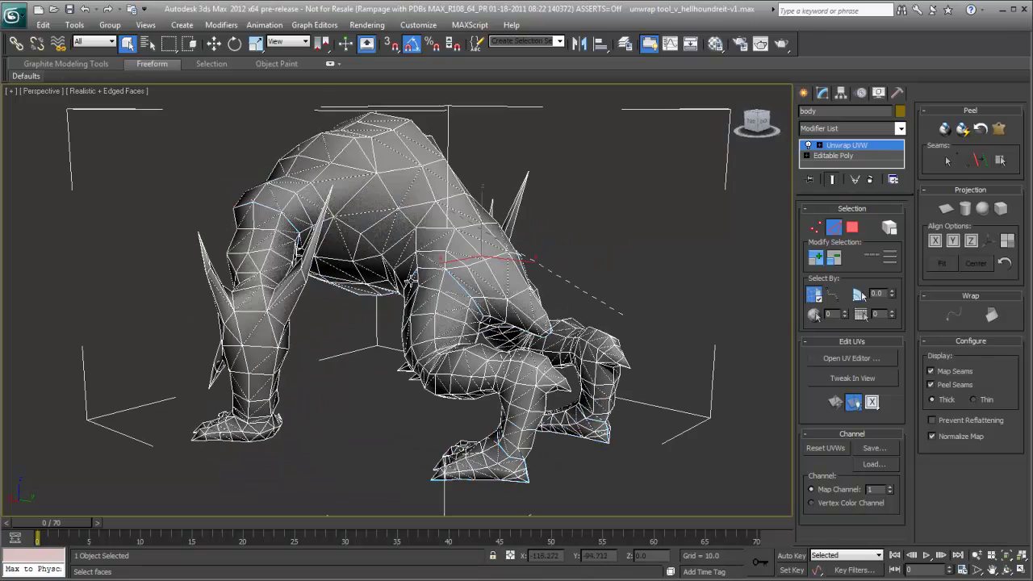
pyautogui.keyDown('alt'); pyautogui.moveTo(502, 310); pyautogui.dragTo(468, 278, button='middle'); pyautogui.keyUp('alt')
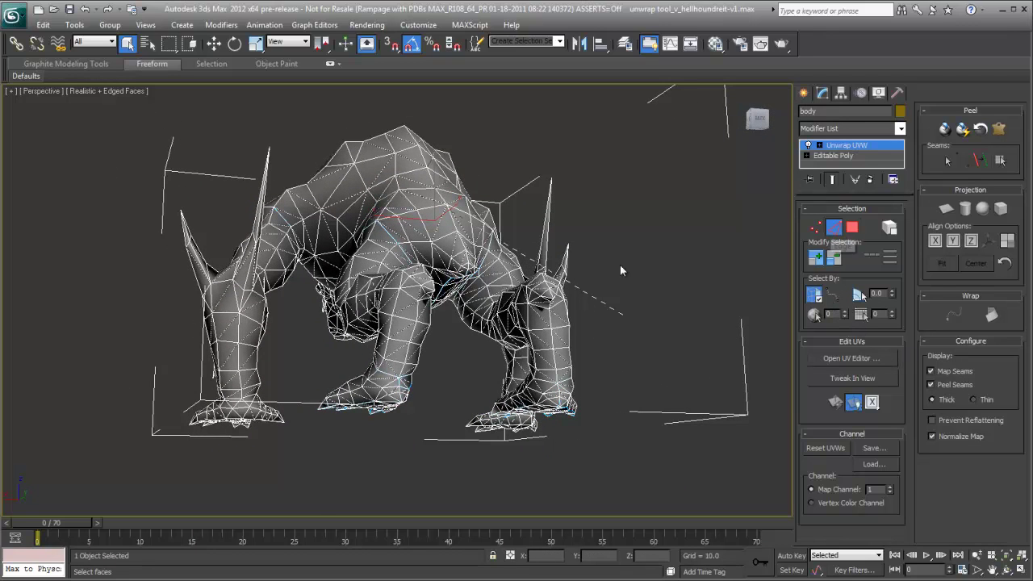
# Select a path of edges along the inner side of the hind leg down to the ankle and convert it to seams
pyautogui.moveTo(548, 268)
pyautogui.keyDown('alt'); pyautogui.mouseDown(button='middle')
pyautogui.moveTo(482, 256)
pyautogui.moveTo(668, 241)
pyautogui.mouseUp(button='middle'); pyautogui.keyUp('alt')
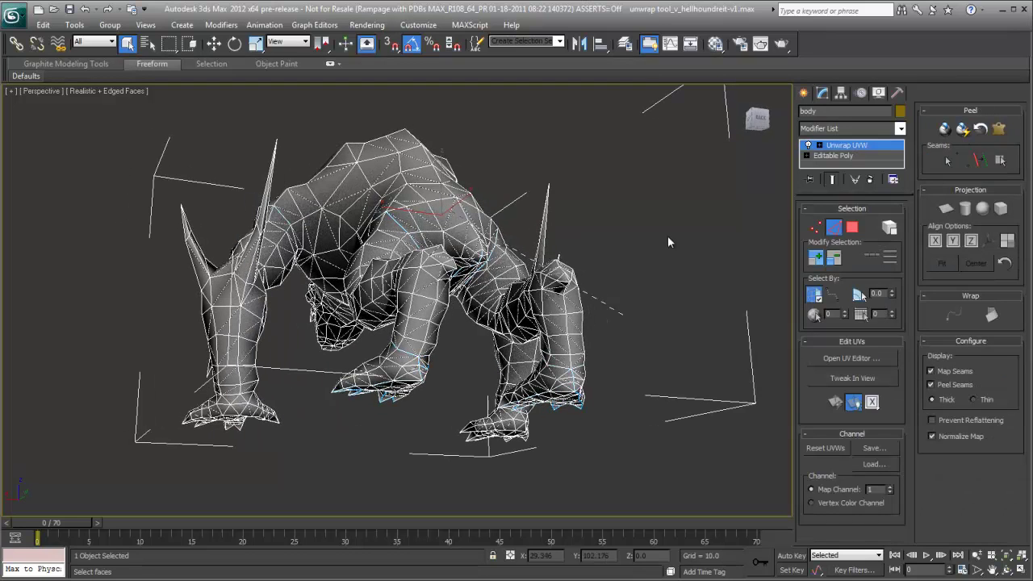
pyautogui.click(835, 229)
pyautogui.keyDown('alt'); pyautogui.moveTo(597, 277); pyautogui.dragTo(573, 255, button='middle'); pyautogui.keyUp('alt')
pyautogui.scroll(5, 572, 255)
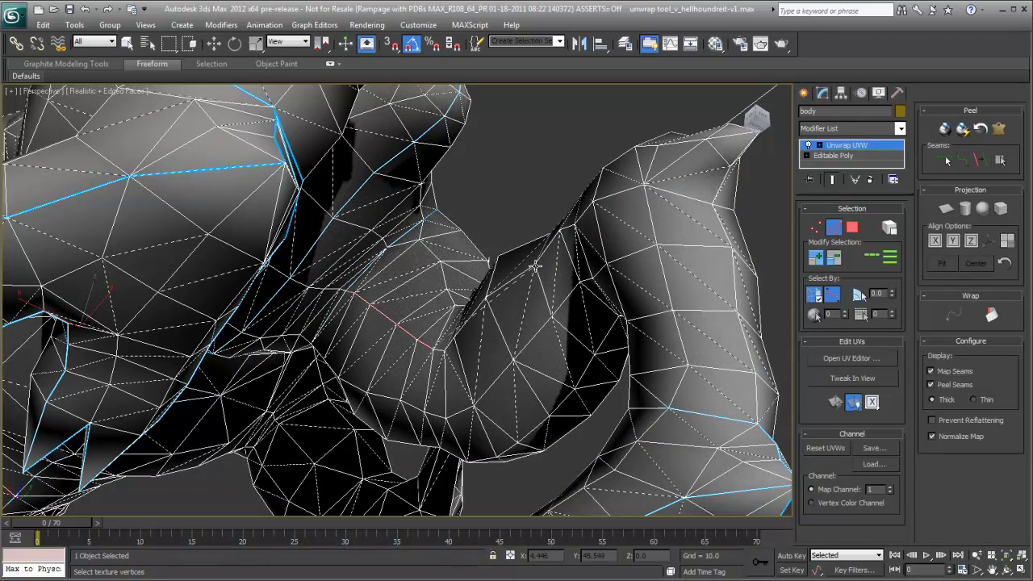
pyautogui.keyDown('alt'); pyautogui.moveTo(544, 270); pyautogui.dragTo(553, 272, button='middle'); pyautogui.keyUp('alt')
pyautogui.keyDown('alt'); pyautogui.moveTo(625, 335); pyautogui.dragTo(684, 310, button='middle'); pyautogui.keyUp('alt')
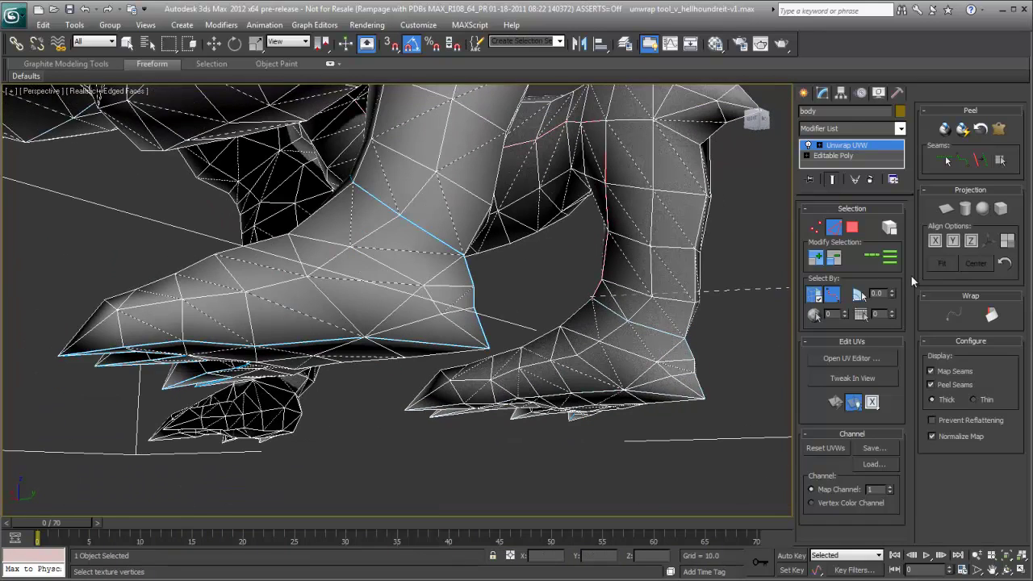
pyautogui.click(980, 163)
pyautogui.scroll(-5, 600, 285)
pyautogui.keyDown('alt'); pyautogui.moveTo(601, 286); pyautogui.dragTo(551, 294, button='middle'); pyautogui.keyUp('alt')
pyautogui.scroll(8, 532, 300)
pyautogui.press('F3')
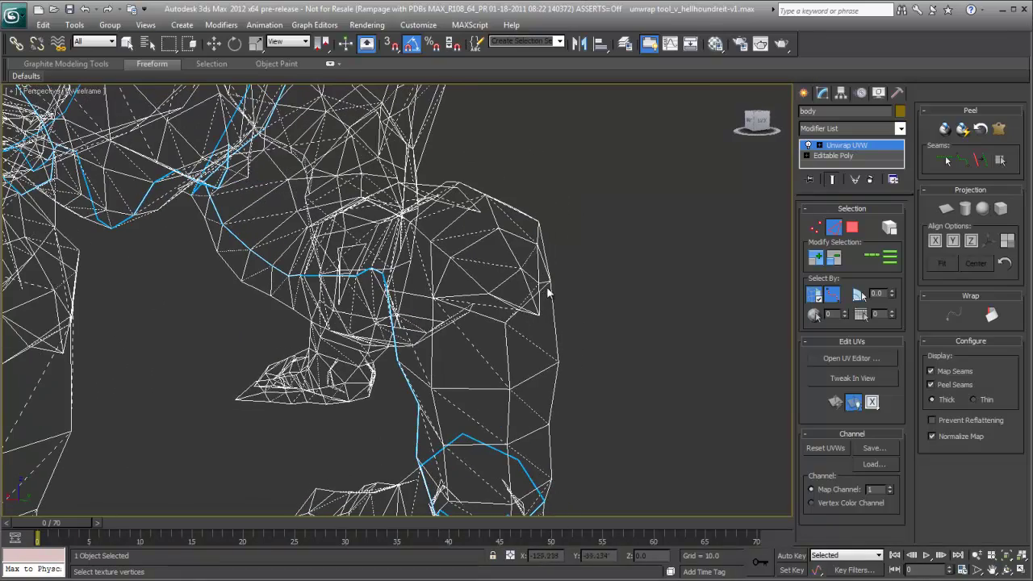
# Select a face on the hind leg and expand the face selection to the surrounding seams
pyautogui.click(849, 230)
pyautogui.keyDown('alt'); pyautogui.moveTo(593, 283); pyautogui.dragTo(481, 297, button='middle'); pyautogui.keyUp('alt')
pyautogui.click(476, 282)
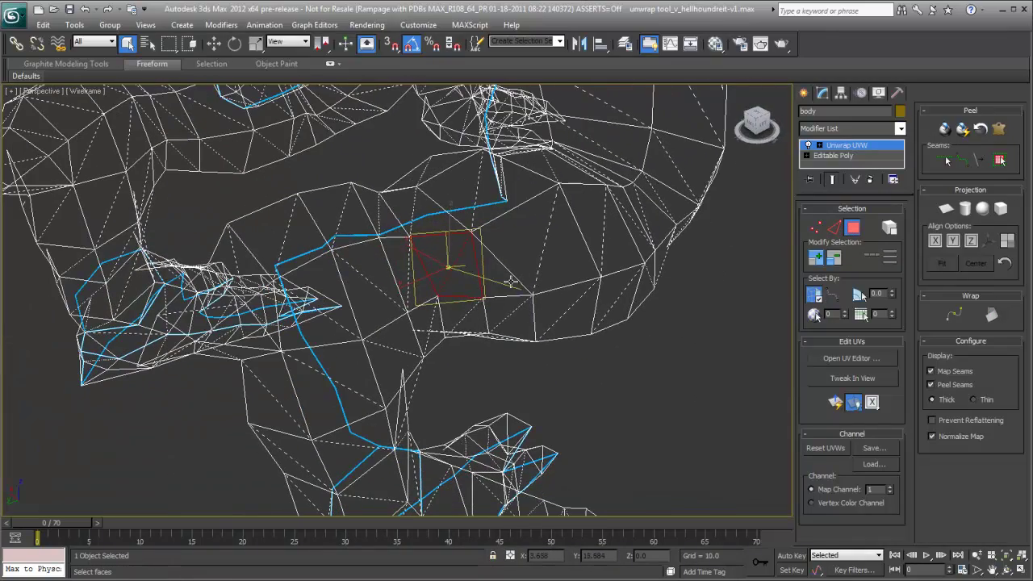
pyautogui.click(1002, 162)
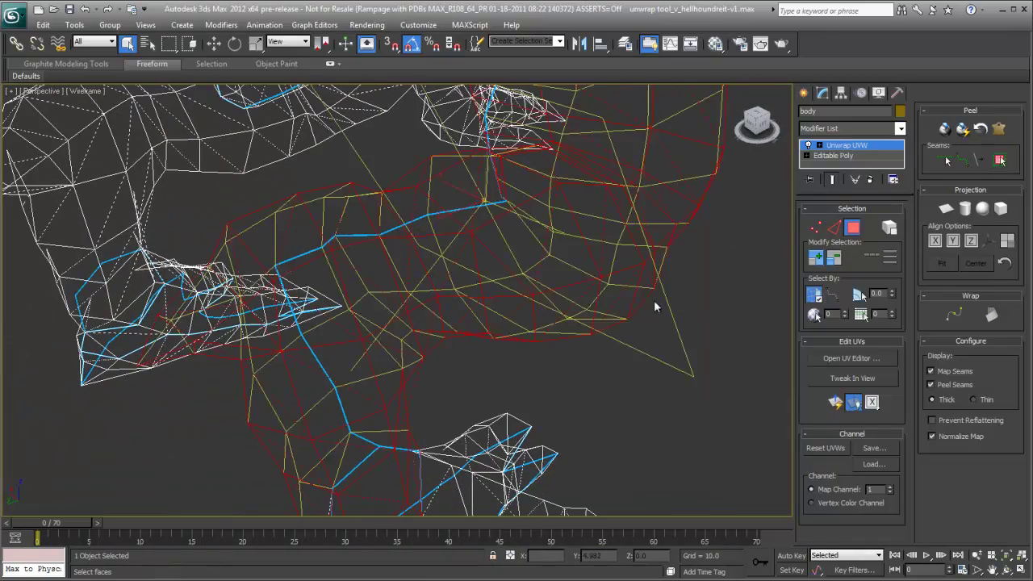
pyautogui.scroll(-5, 529, 266)
pyautogui.keyDown('alt'); pyautogui.moveTo(521, 263); pyautogui.dragTo(460, 264, button='middle'); pyautogui.keyUp('alt')
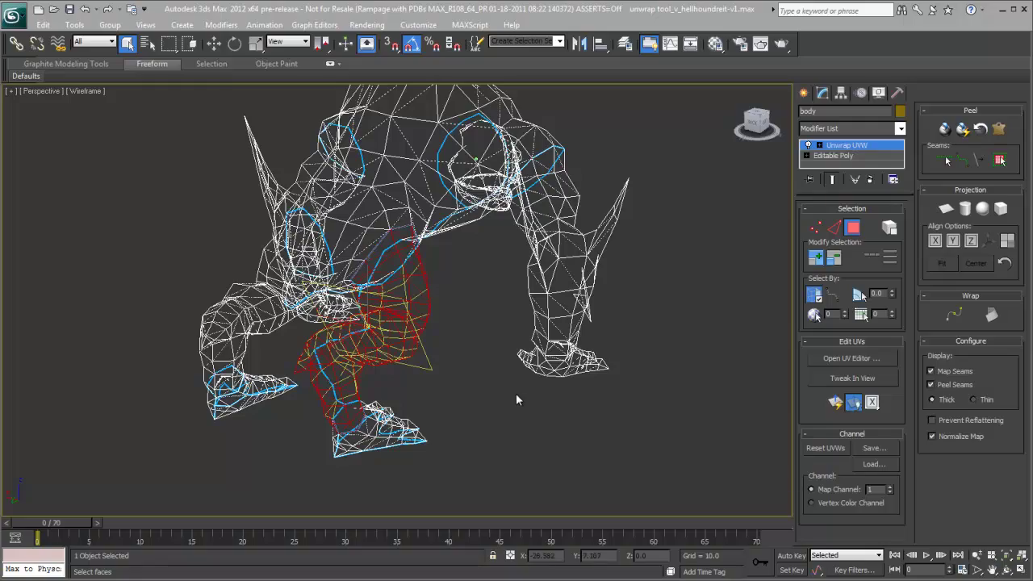
# Return the model to shaded display, open the UV editor and start Peel mode on the selected leg faces
pyautogui.moveTo(517, 397)
pyautogui.keyDown('alt'); pyautogui.mouseDown(button='middle')
pyautogui.moveTo(517, 410)
pyautogui.moveTo(488, 380)
pyautogui.moveTo(528, 408)
pyautogui.moveTo(668, 392)
pyautogui.mouseUp(button='middle'); pyautogui.keyUp('alt')
pyautogui.press('F3')
pyautogui.click(847, 358)
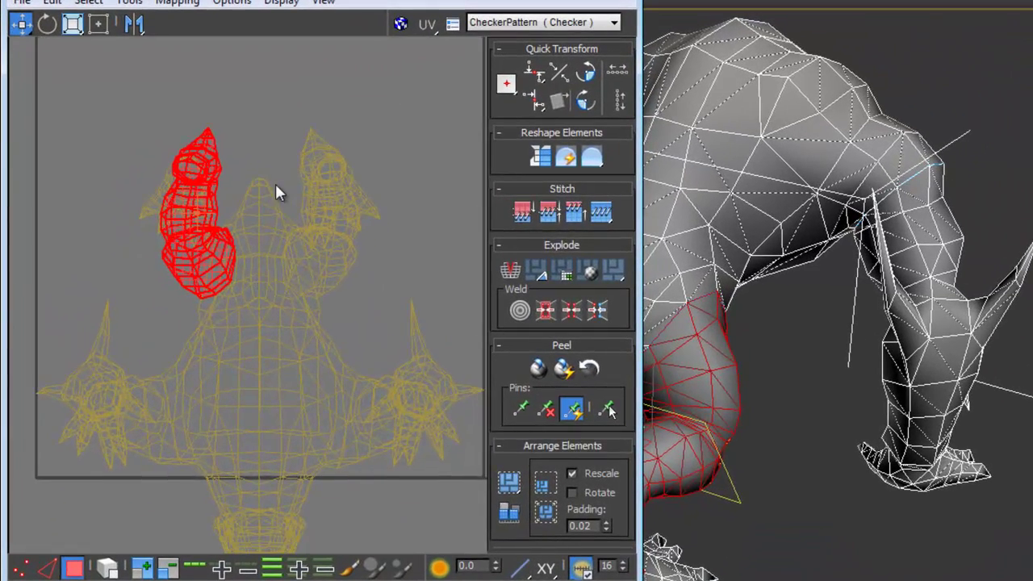
pyautogui.click(564, 371)
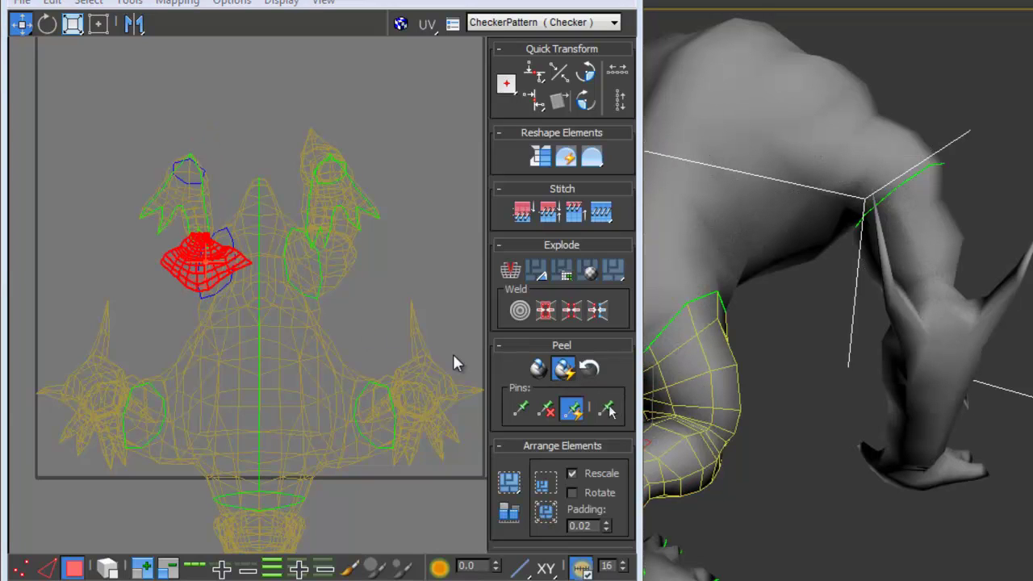
# Move the peeled leg shell into empty space above the layout with automatic pinning off, then turn automatic pinning back on
pyautogui.click(571, 410)
pyautogui.moveTo(191, 264); pyautogui.dragTo(238, 71)
pyautogui.moveTo(239, 71); pyautogui.dragTo(224, 312, button='middle')
pyautogui.scroll(2, 232, 301)
pyautogui.moveTo(234, 298); pyautogui.dragTo(269, 130)
pyautogui.scroll(2, 258, 190)
pyautogui.moveTo(256, 197); pyautogui.dragTo(232, 353, button='middle')
pyautogui.scroll(2, 238, 252)
pyautogui.moveTo(238, 252); pyautogui.dragTo(230, 305, button='middle')
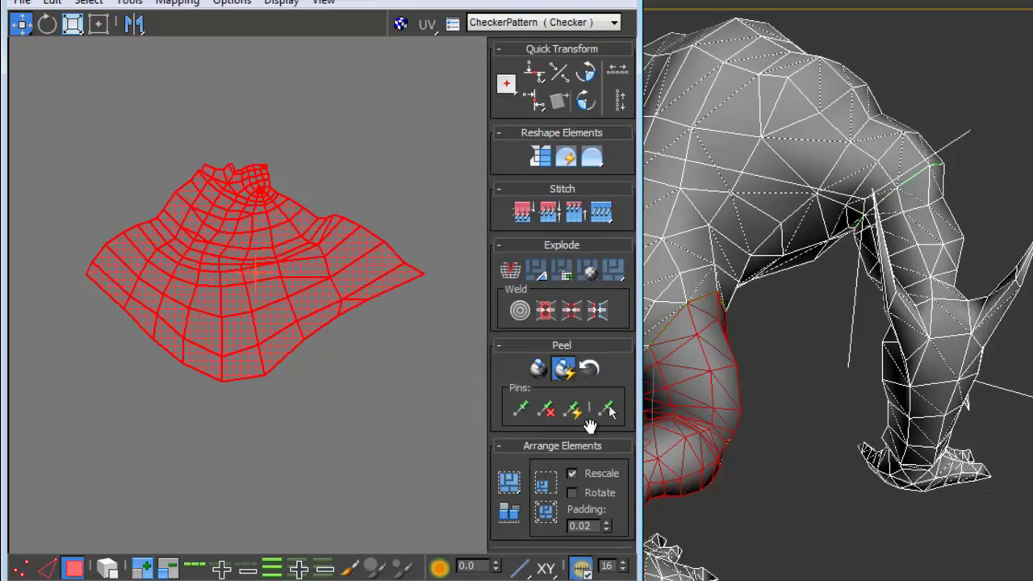
pyautogui.click(571, 412)
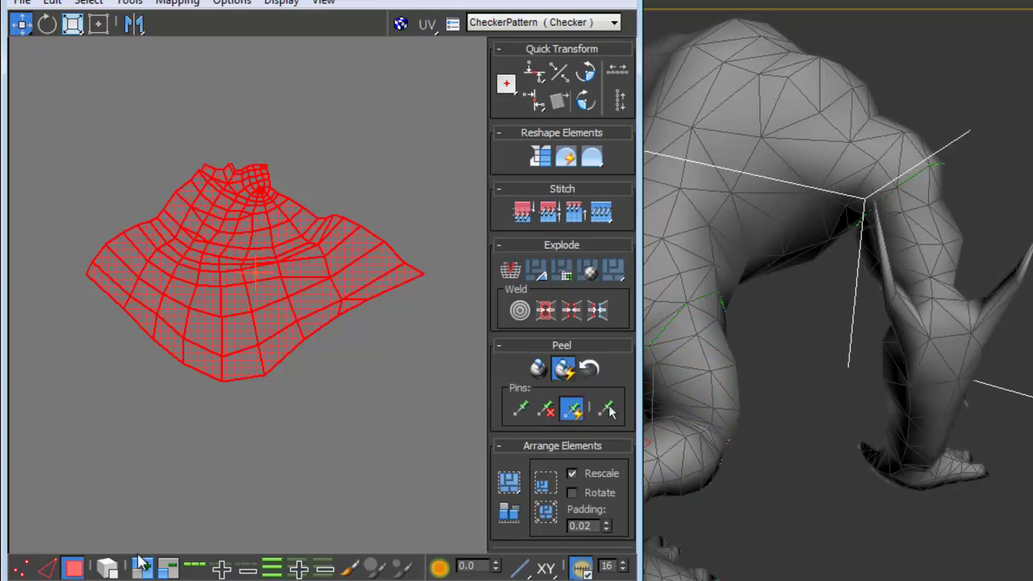
# Reshape the peeled leg shell by moving and pinning its two outer corner vertices and two vertices along its right edge
pyautogui.click(21, 569)
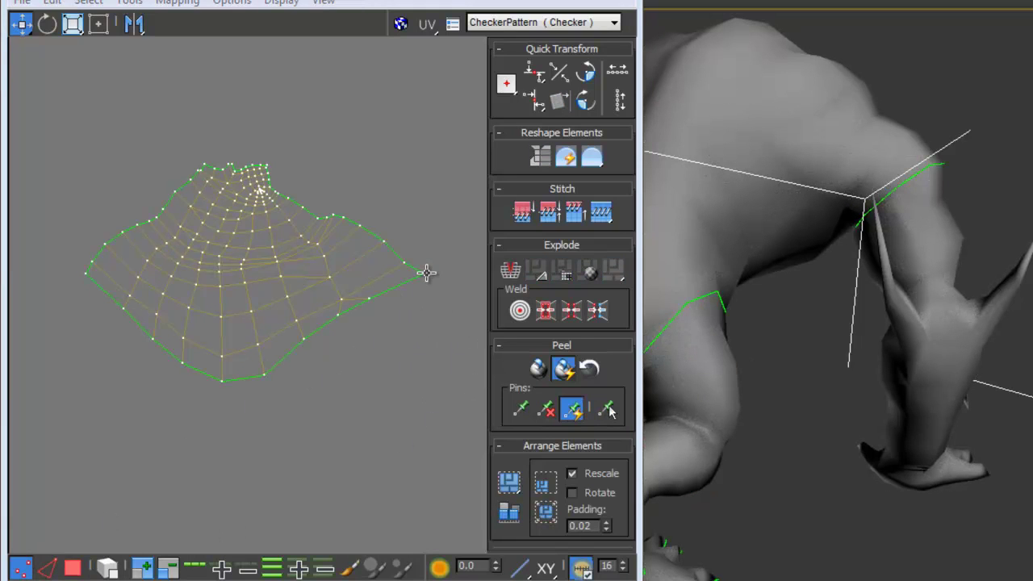
pyautogui.moveTo(427, 274); pyautogui.dragTo(386, 265)
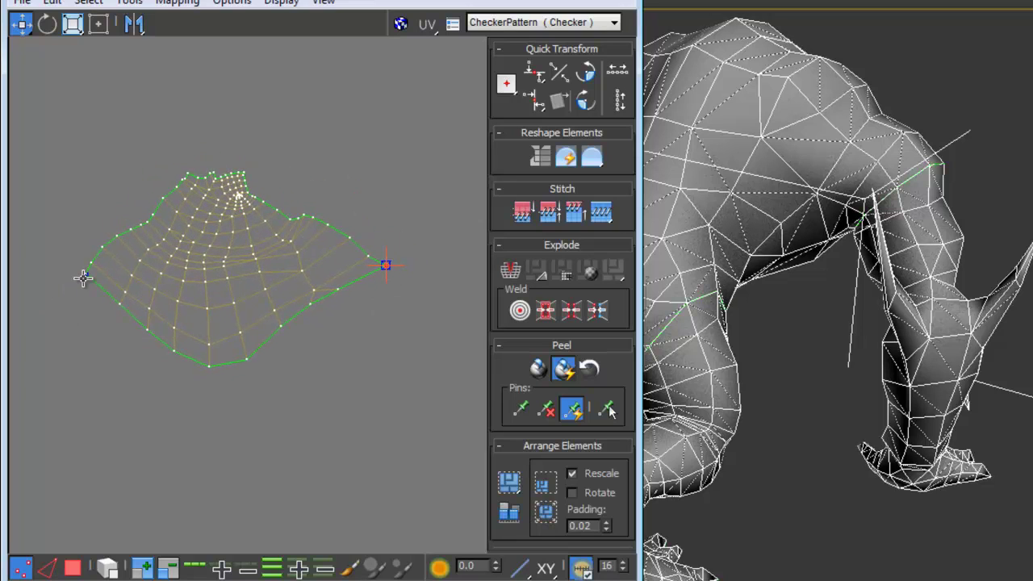
pyautogui.moveTo(84, 275); pyautogui.dragTo(60, 268)
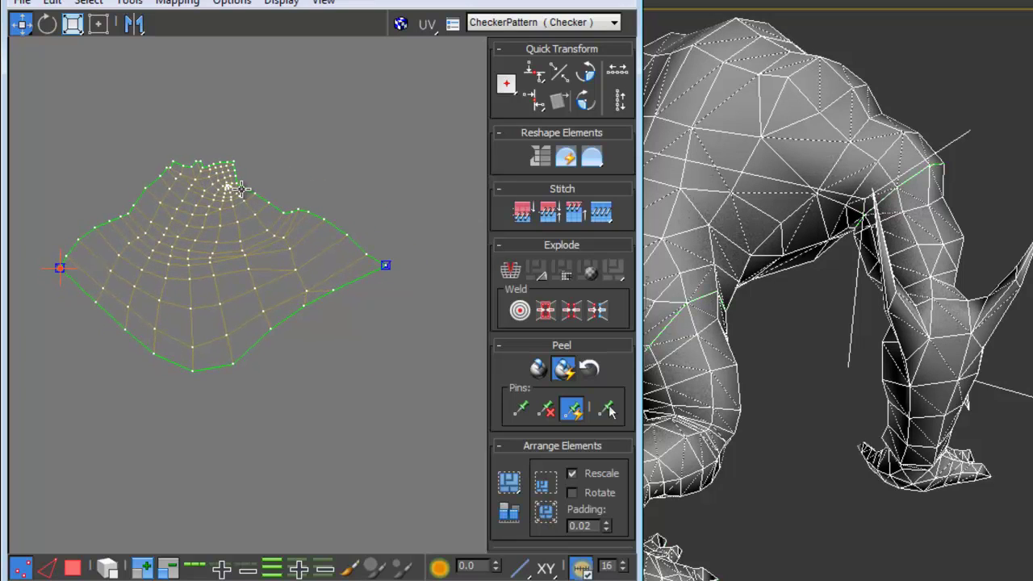
pyautogui.moveTo(296, 209); pyautogui.dragTo(367, 234)
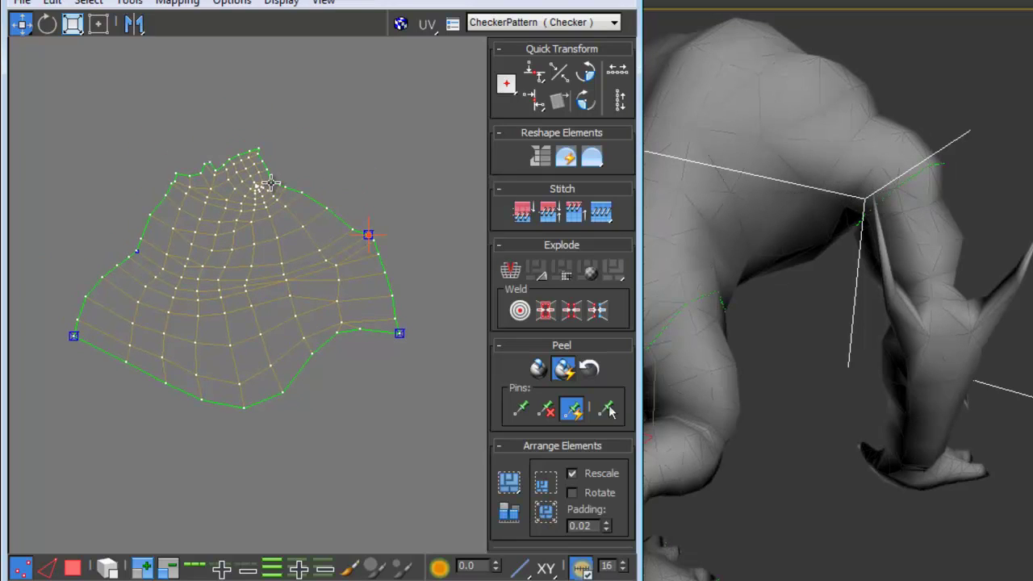
pyautogui.moveTo(270, 173); pyautogui.dragTo(294, 125)
pyautogui.moveTo(293, 126); pyautogui.dragTo(339, 204, button='middle')
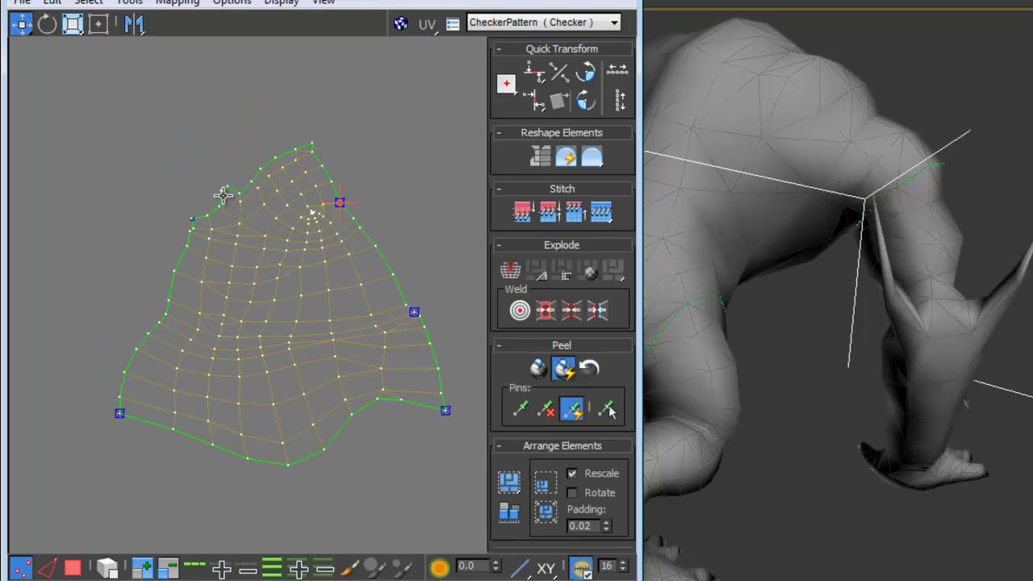
# Widen the upper part of the leg shell by pulling and pinning vertices on its left and right borders
pyautogui.moveTo(224, 197); pyautogui.dragTo(170, 152)
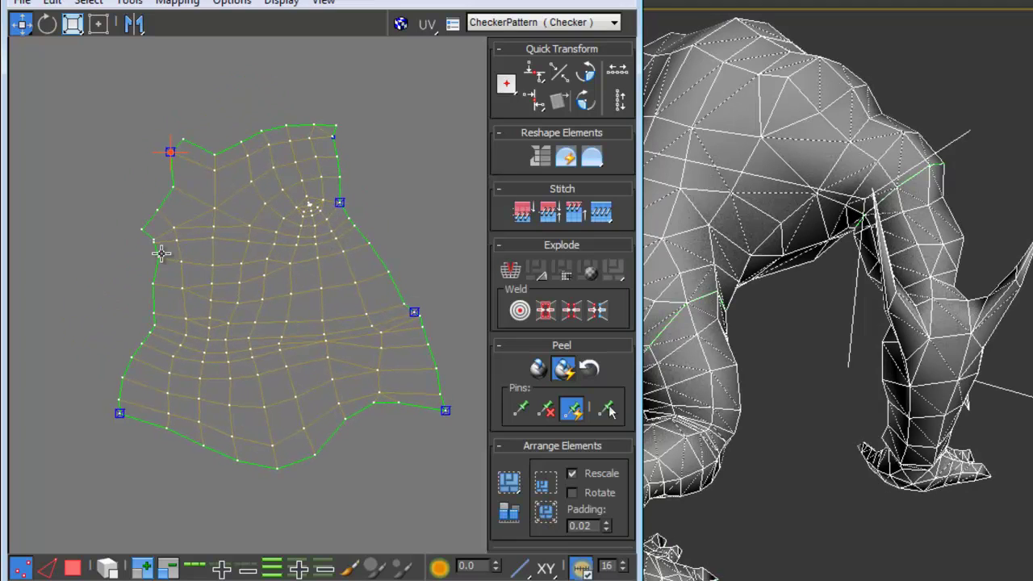
pyautogui.moveTo(155, 254); pyautogui.dragTo(123, 251)
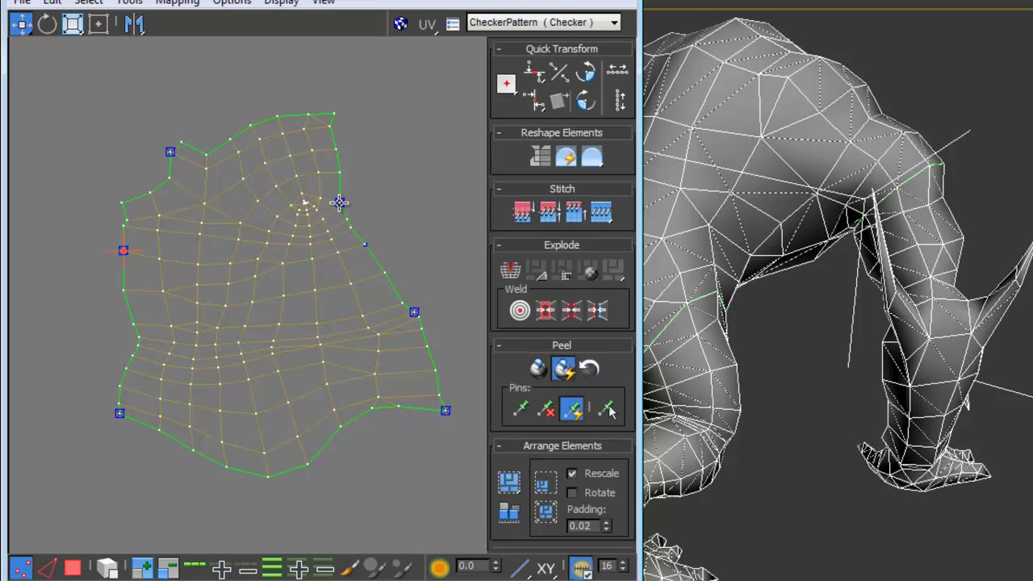
pyautogui.moveTo(339, 202); pyautogui.dragTo(352, 199)
pyautogui.moveTo(359, 214); pyautogui.dragTo(347, 285, button='middle')
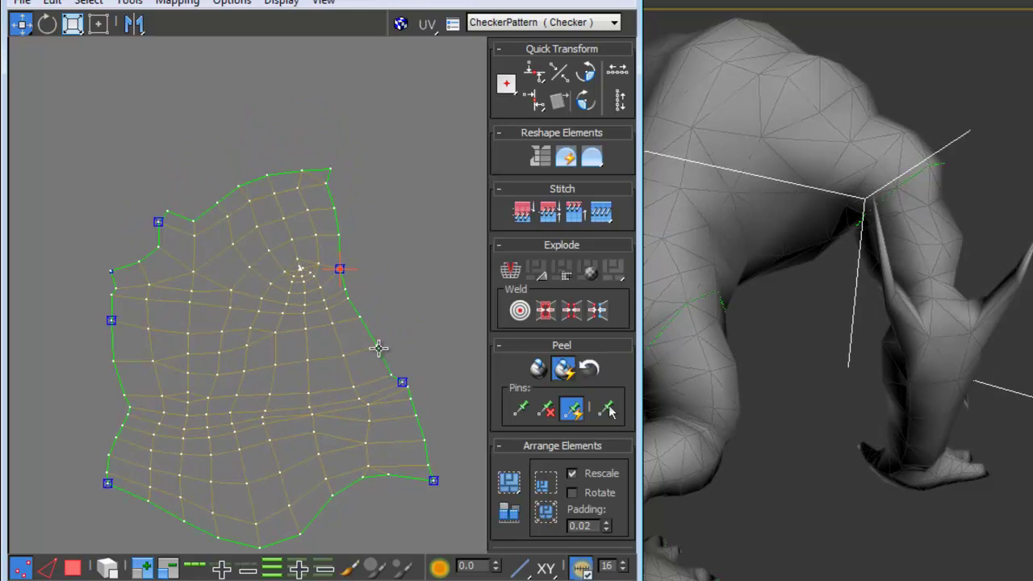
pyautogui.moveTo(378, 348); pyautogui.dragTo(388, 338)
pyautogui.moveTo(339, 267); pyautogui.dragTo(360, 256)
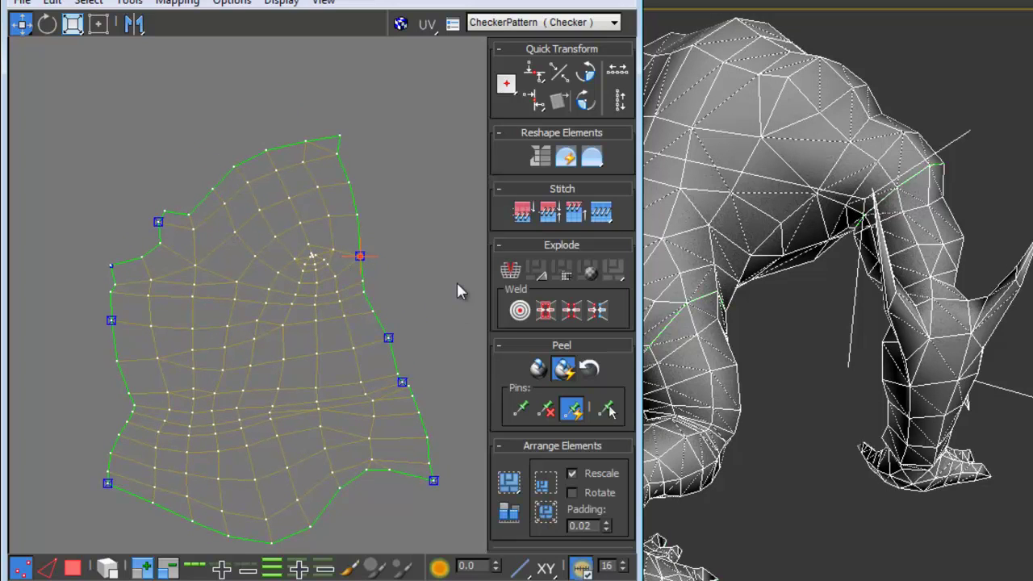
# Show the CheckerPattern (Checker) texture on the creature and check the distortion around the hind leg
pyautogui.click(401, 24)
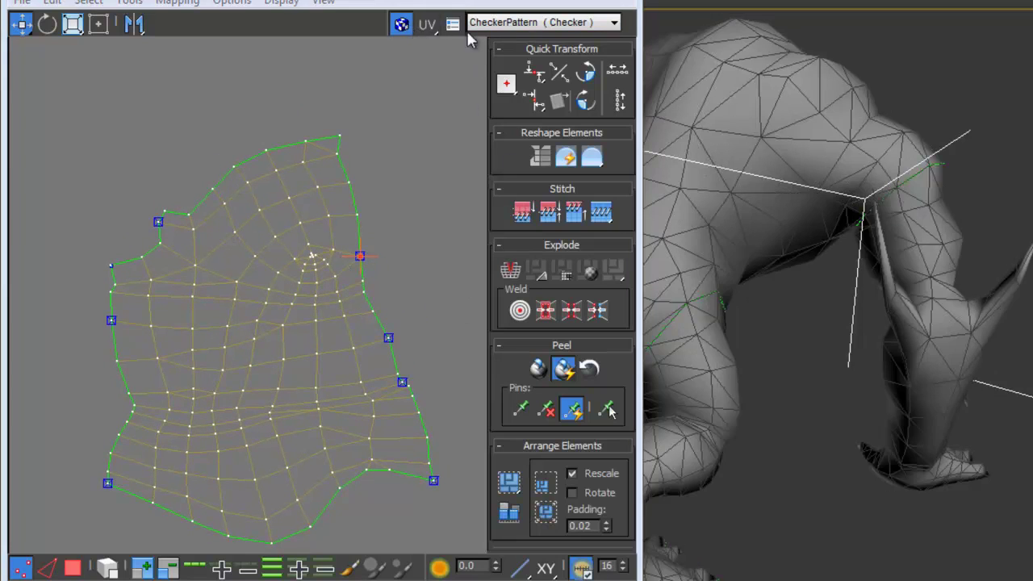
pyautogui.click(478, 23)
pyautogui.click(490, 40)
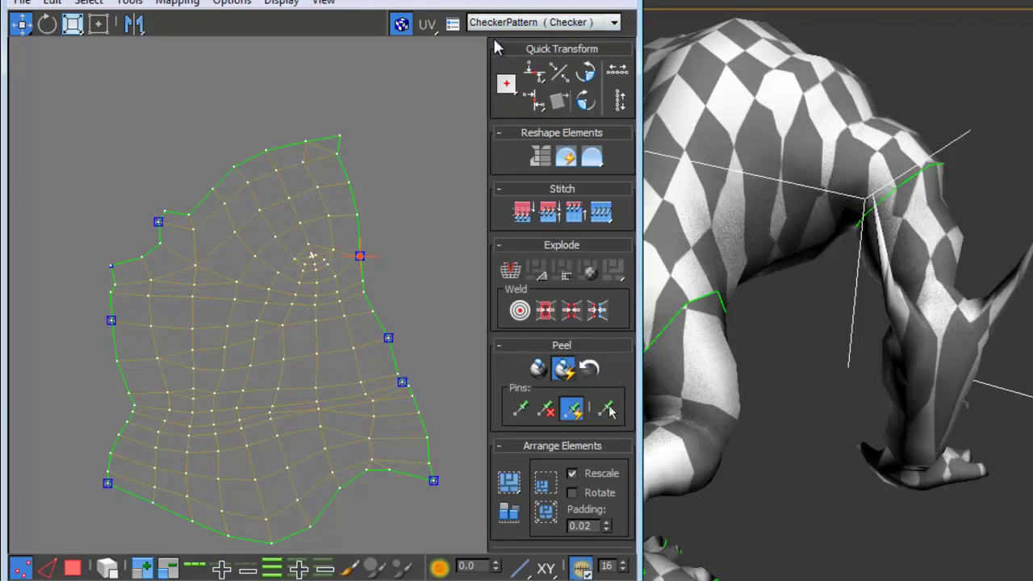
pyautogui.keyDown('alt'); pyautogui.moveTo(823, 179); pyautogui.dragTo(795, 150, button='middle'); pyautogui.keyUp('alt')
# Pin the leg shell's upper-right corner slightly lower, and unpin and reposition the vertex on the right edge below it
pyautogui.moveTo(341, 143)
pyautogui.mouseDown()
pyautogui.moveTo(323, 169)
pyautogui.moveTo(336, 158)
pyautogui.mouseUp()
pyautogui.moveTo(346, 248); pyautogui.dragTo(344, 263)
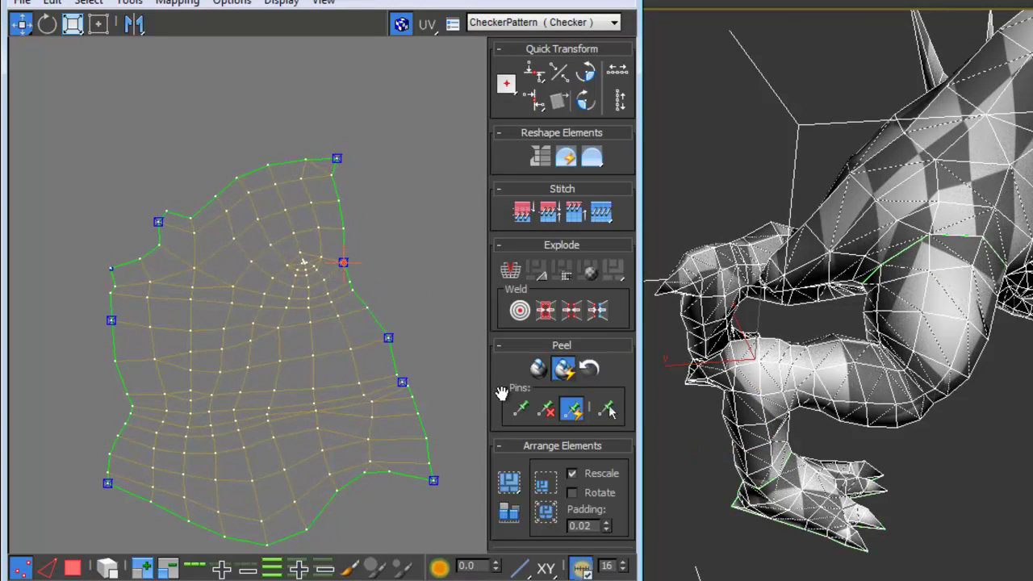
pyautogui.click(554, 413)
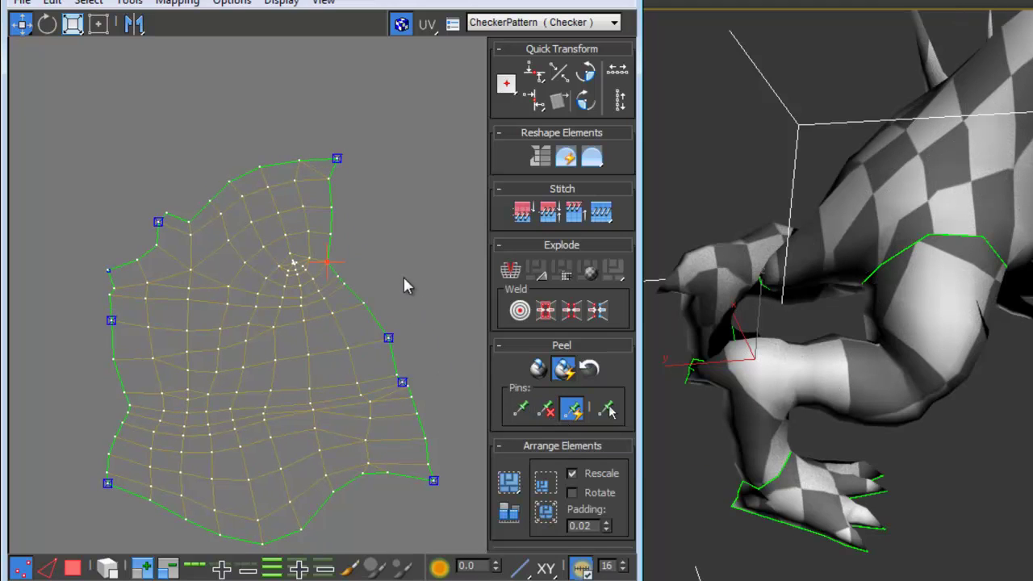
pyautogui.moveTo(330, 262); pyautogui.dragTo(350, 268)
# Remove the pin halfway down the leg shell's right edge and pull the lower-right corner pin slightly outward
pyautogui.click(388, 337)
pyautogui.click(551, 414)
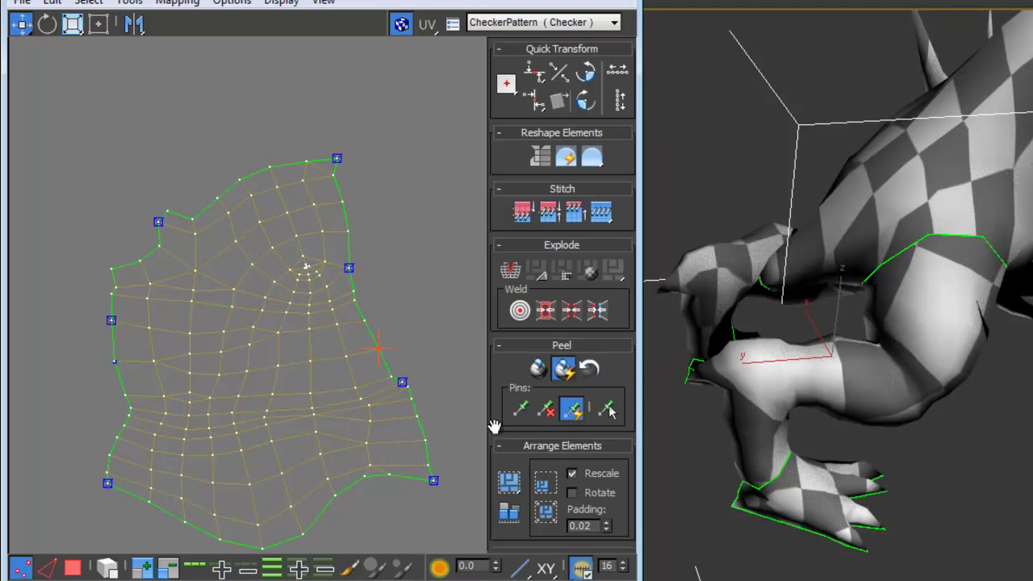
pyautogui.moveTo(431, 482)
pyautogui.mouseDown()
pyautogui.moveTo(417, 493)
pyautogui.moveTo(452, 484)
pyautogui.moveTo(445, 479)
pyautogui.moveTo(451, 487)
pyautogui.mouseUp()
pyautogui.moveTo(334, 362); pyautogui.dragTo(279, 284, button='middle')
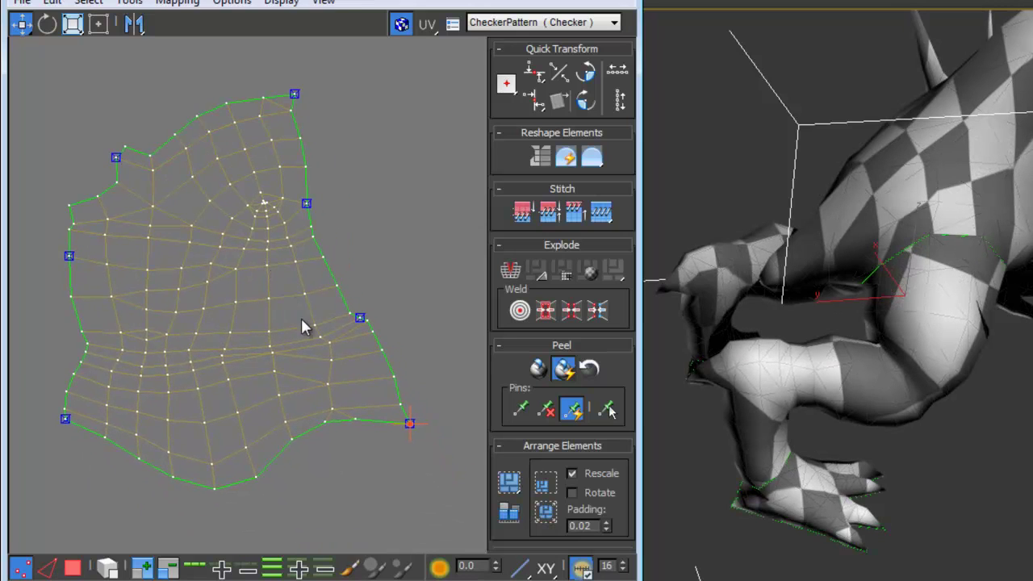
# Display the creature in wireframe and select all torso faces enclosed by the seams
pyautogui.scroll(-6, 325, 193)
pyautogui.keyDown('alt'); pyautogui.moveTo(976, 282); pyautogui.dragTo(859, 281, button='middle'); pyautogui.keyUp('alt')
pyautogui.scroll(5, 858, 280)
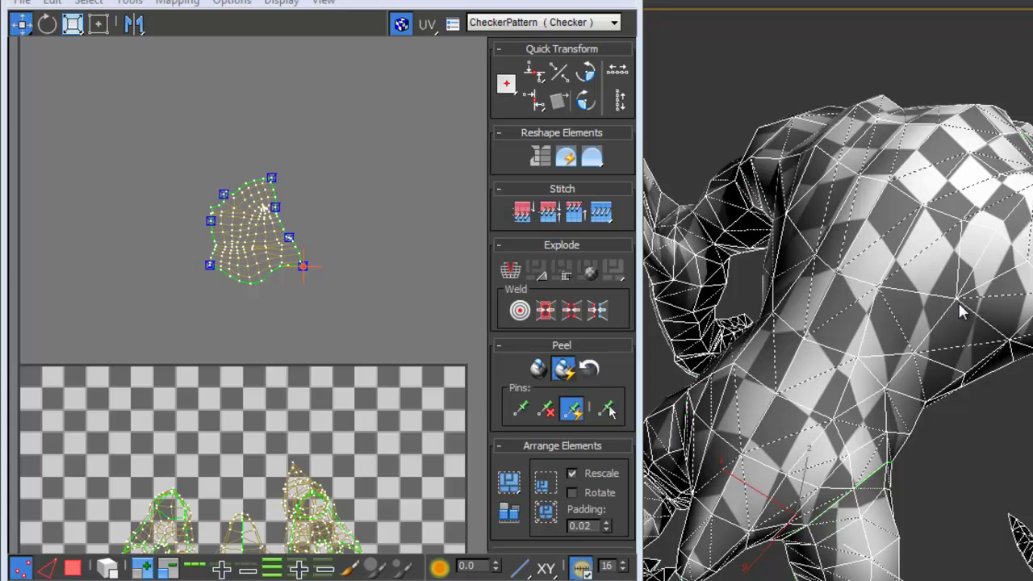
pyautogui.press('F3')
pyautogui.keyDown('alt'); pyautogui.moveTo(955, 371); pyautogui.dragTo(944, 363, button='middle'); pyautogui.keyUp('alt')
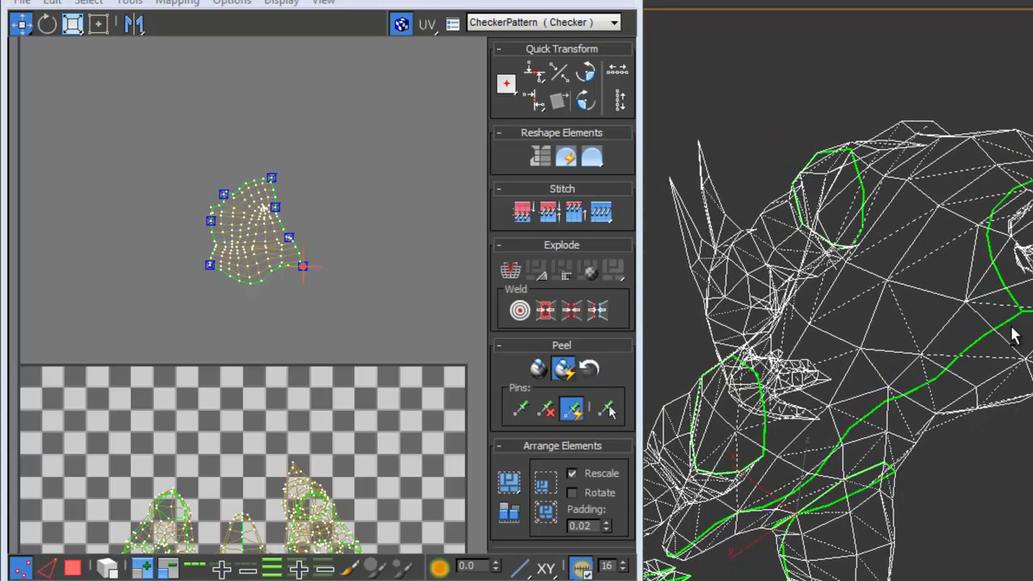
pyautogui.press('3')
pyautogui.click(957, 324)
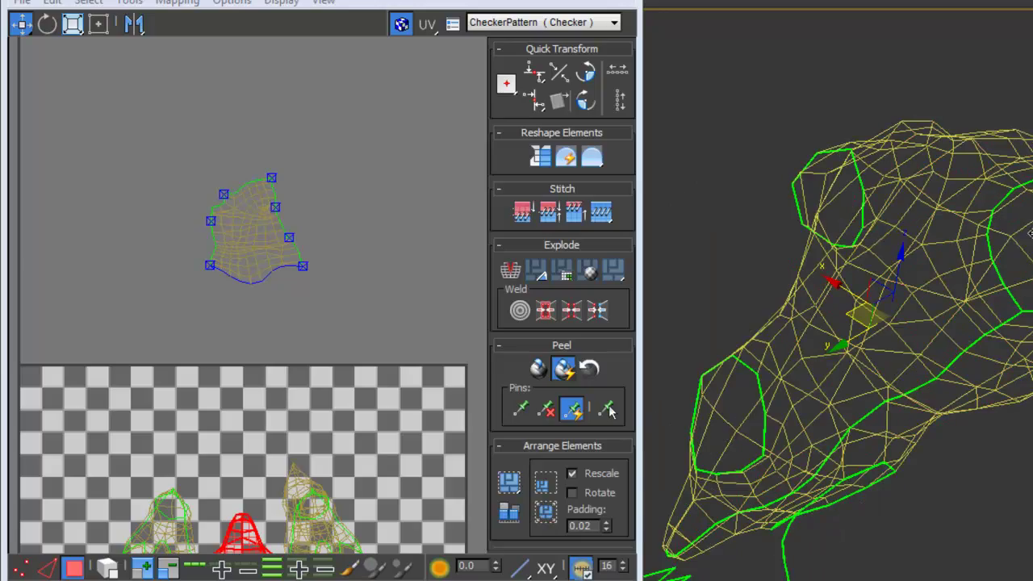
pyautogui.keyDown('alt'); pyautogui.moveTo(995, 219); pyautogui.dragTo(828, 194, button='middle'); pyautogui.keyUp('alt')
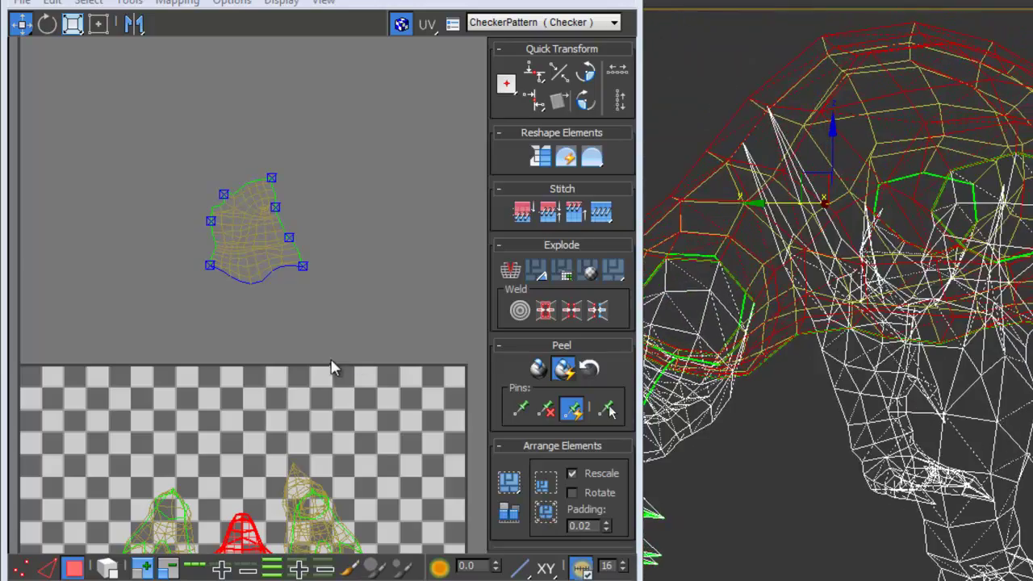
# Peel the selected torso faces into a flat shell
pyautogui.scroll(-2, 350, 331)
pyautogui.moveTo(359, 327); pyautogui.dragTo(384, 38, button='middle')
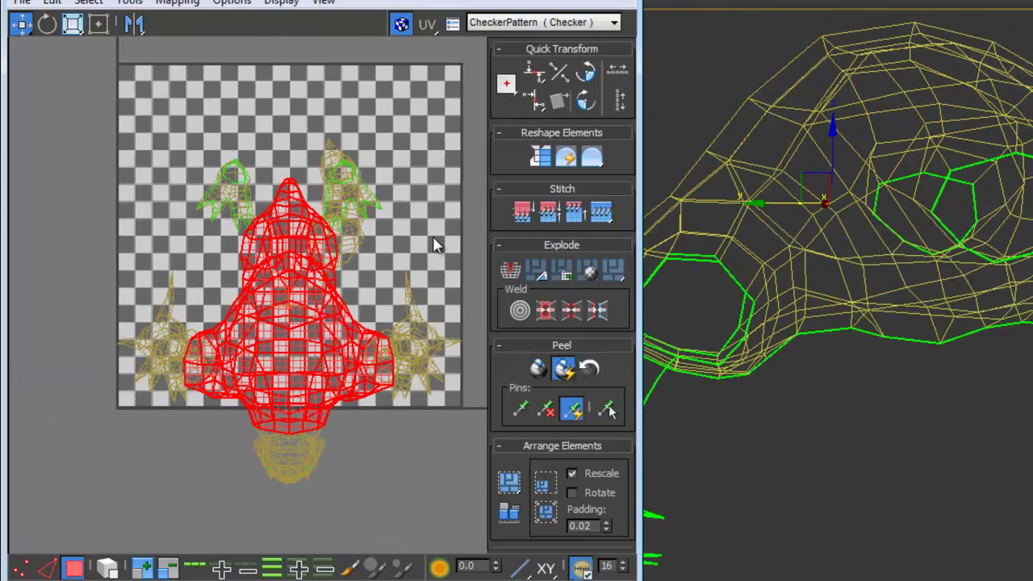
pyautogui.click(564, 370)
pyautogui.scroll(-1, 371, 348)
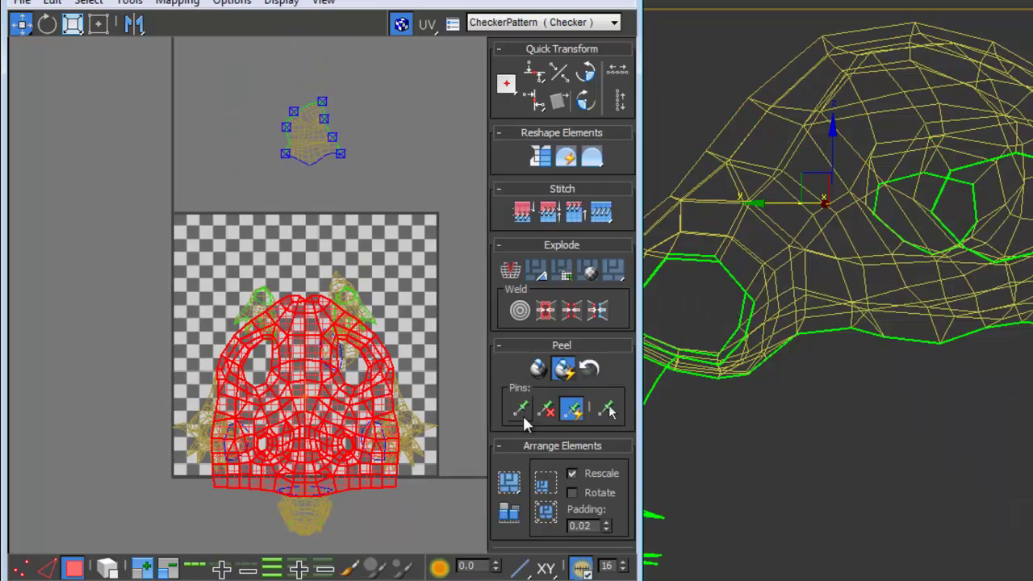
# Turn automatic pinning off, move the peeled torso shell clear of the other shells, and turn automatic pinning back on
pyautogui.click(571, 410)
pyautogui.moveTo(352, 401); pyautogui.dragTo(456, 114)
pyautogui.moveTo(444, 118); pyautogui.dragTo(278, 402, button='middle')
pyautogui.moveTo(278, 401); pyautogui.dragTo(180, 261)
pyautogui.scroll(2, 180, 261)
pyautogui.moveTo(178, 252); pyautogui.dragTo(278, 349, button='middle')
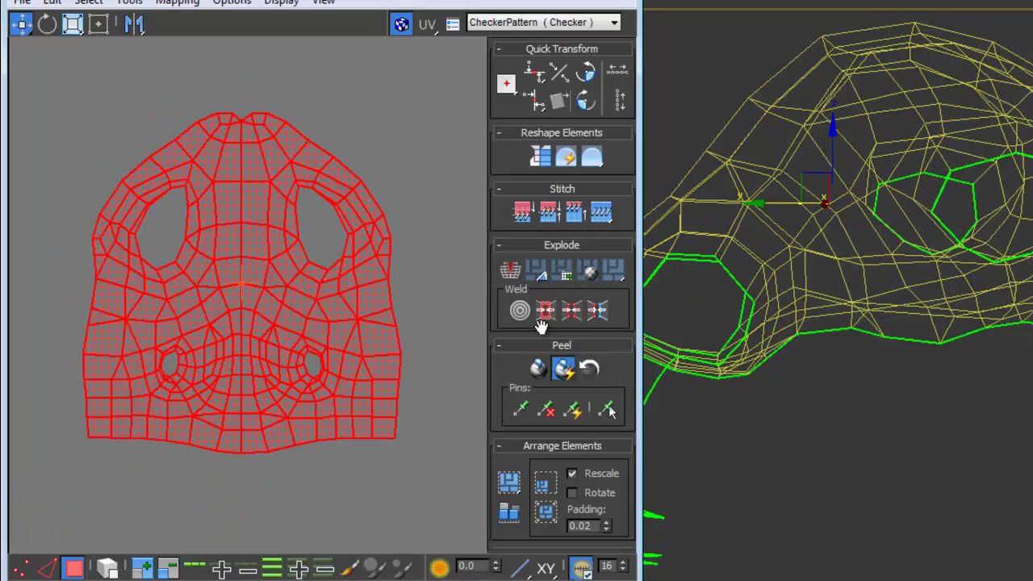
pyautogui.click(571, 410)
pyautogui.keyDown('alt'); pyautogui.moveTo(922, 212); pyautogui.dragTo(795, 228, button='middle'); pyautogui.keyUp('alt')
pyautogui.keyDown('alt'); pyautogui.moveTo(844, 273); pyautogui.dragTo(933, 300, button='middle'); pyautogui.keyUp('alt')
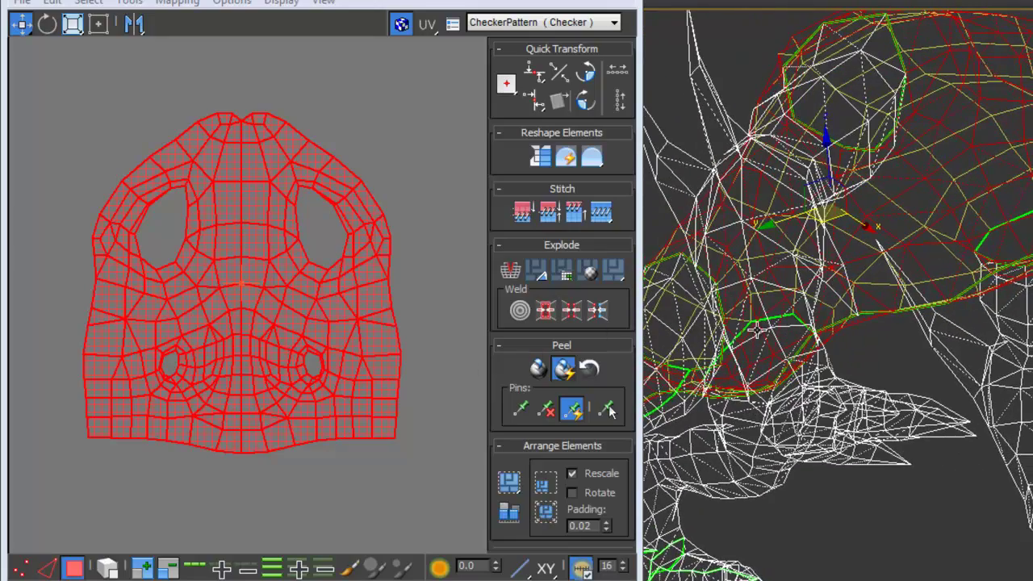
pyautogui.keyDown('alt'); pyautogui.moveTo(844, 284); pyautogui.dragTo(795, 293, button='middle'); pyautogui.keyUp('alt')
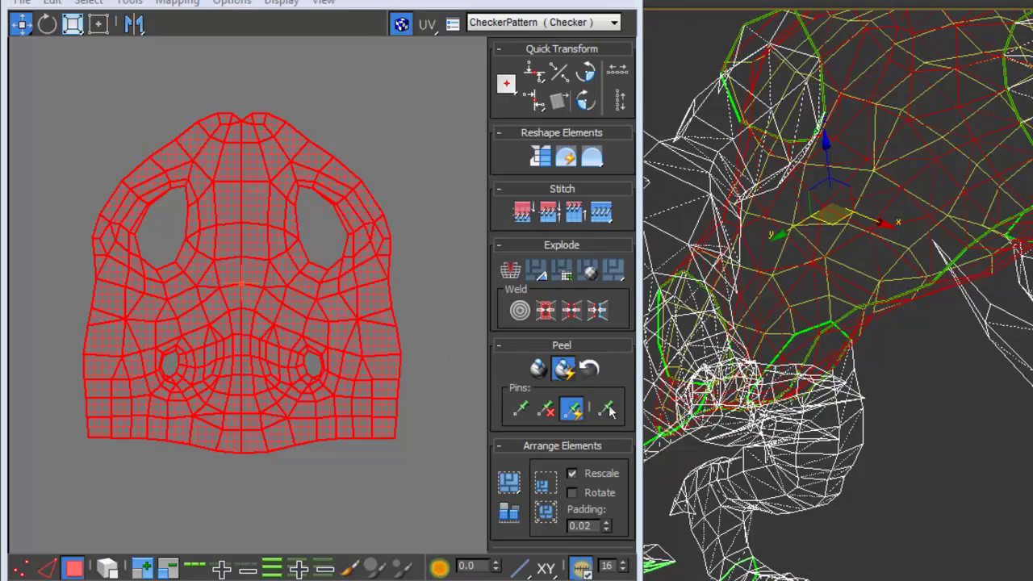
# Define a seam across the creature's chest, running from one armhole through the centre seam to the other armhole
pyautogui.press('2')
pyautogui.keyDown('alt'); pyautogui.moveTo(946, 307); pyautogui.dragTo(869, 272, button='middle'); pyautogui.keyUp('alt')
pyautogui.scroll(5, 885, 231)
pyautogui.scroll(-5, 870, 271)
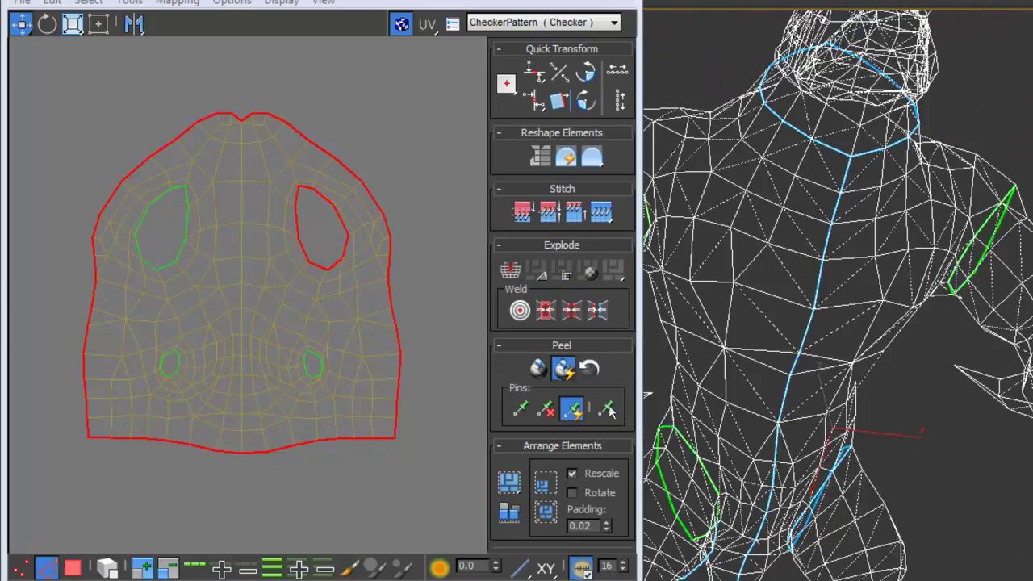
pyautogui.keyDown('alt'); pyautogui.moveTo(855, 342); pyautogui.dragTo(844, 321, button='middle'); pyautogui.keyUp('alt')
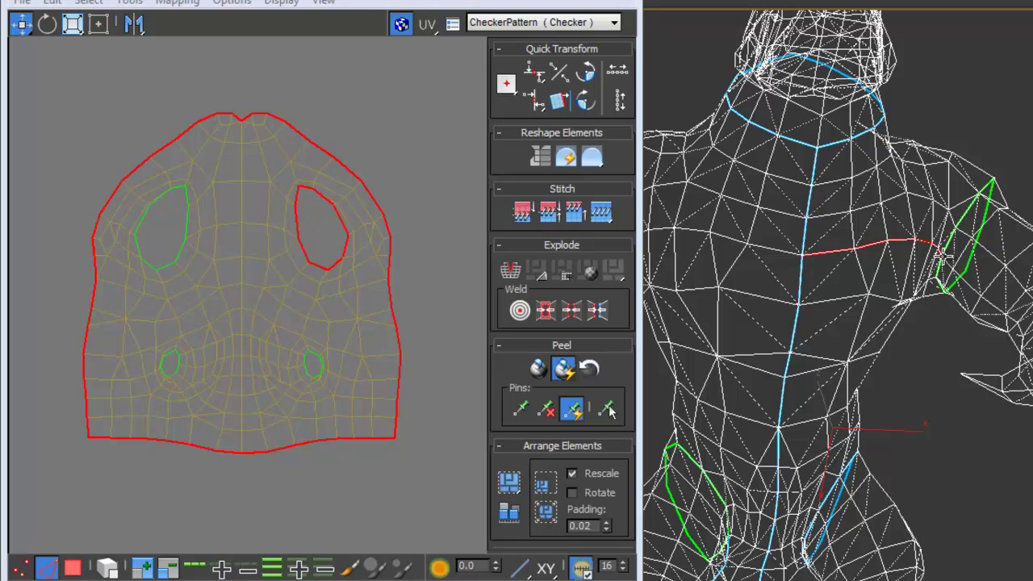
pyautogui.keyDown('alt'); pyautogui.moveTo(941, 254); pyautogui.dragTo(914, 277, button='middle'); pyautogui.keyUp('alt')
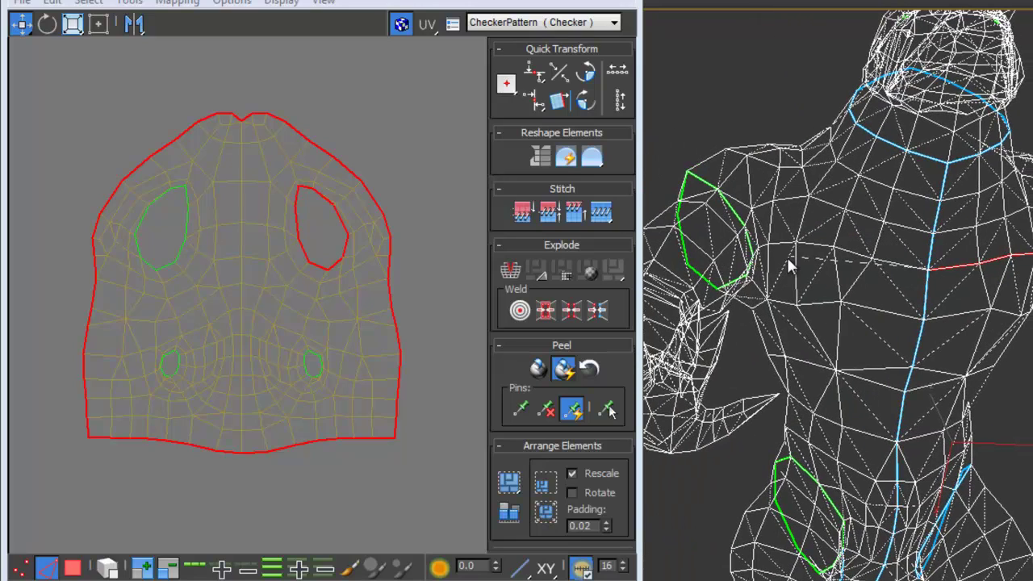
pyautogui.keyDown('alt'); pyautogui.moveTo(780, 259); pyautogui.dragTo(756, 278, button='middle'); pyautogui.keyUp('alt')
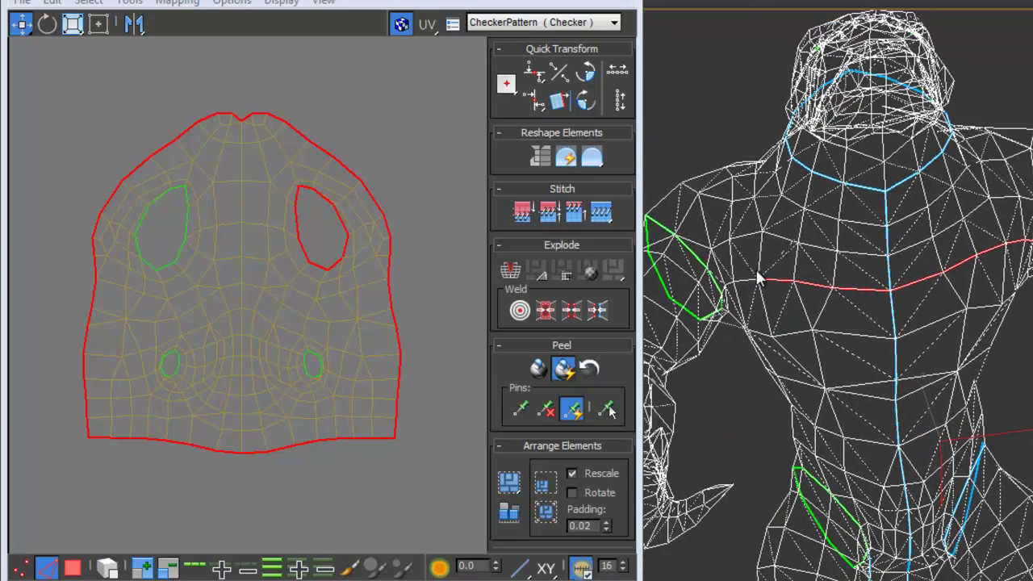
pyautogui.click(724, 286)
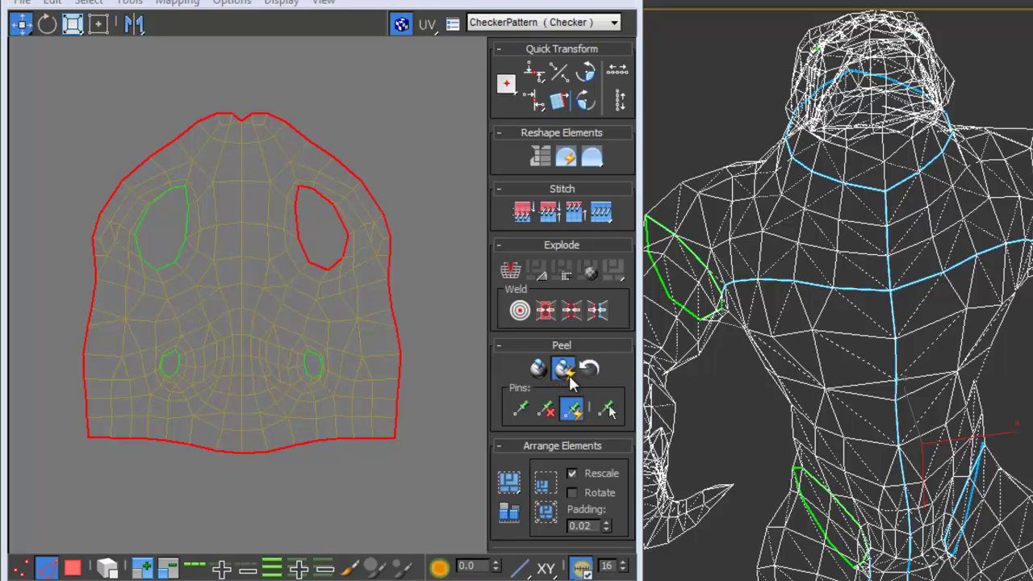
# Peel the torso shell again along the new chest seam and clear the edge selection
pyautogui.click(539, 369)
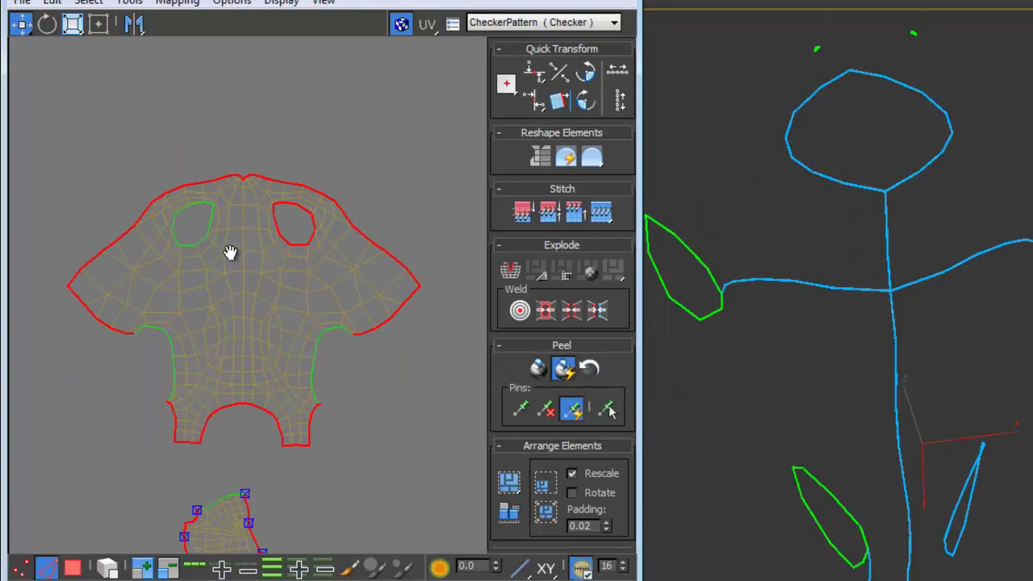
pyautogui.moveTo(232, 241); pyautogui.dragTo(231, 209, button='middle')
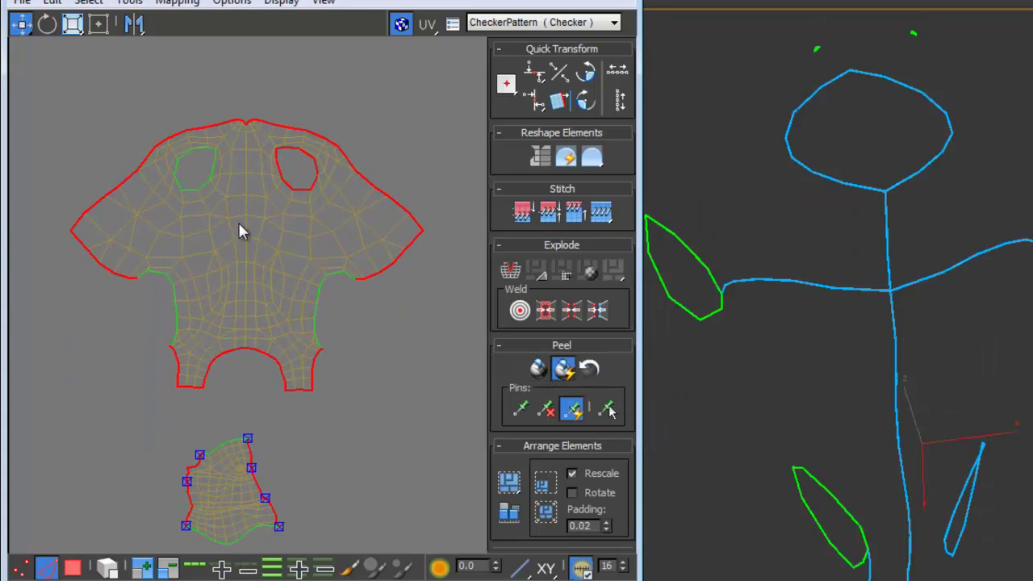
pyautogui.scroll(3, 254, 278)
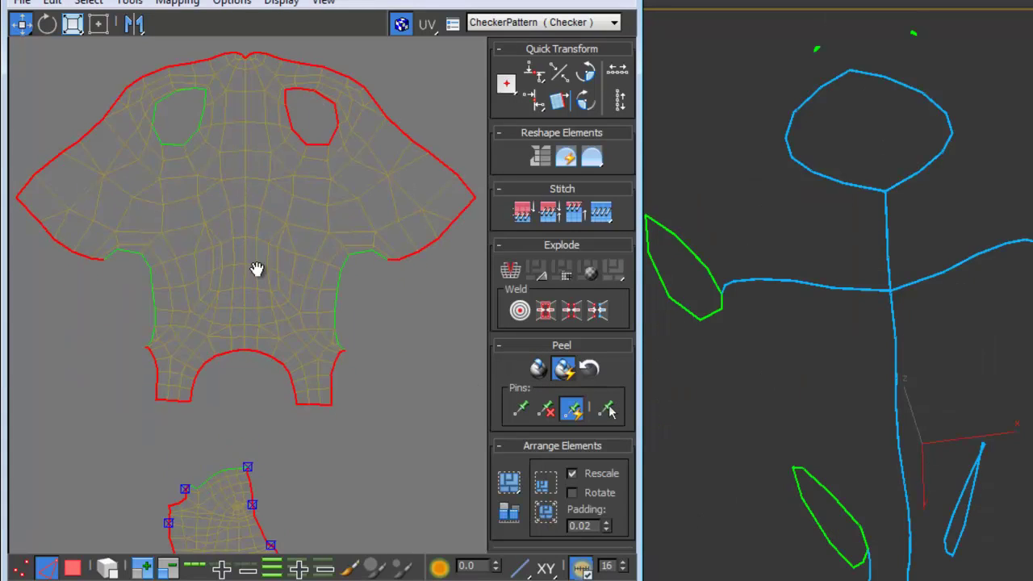
pyautogui.click(375, 342)
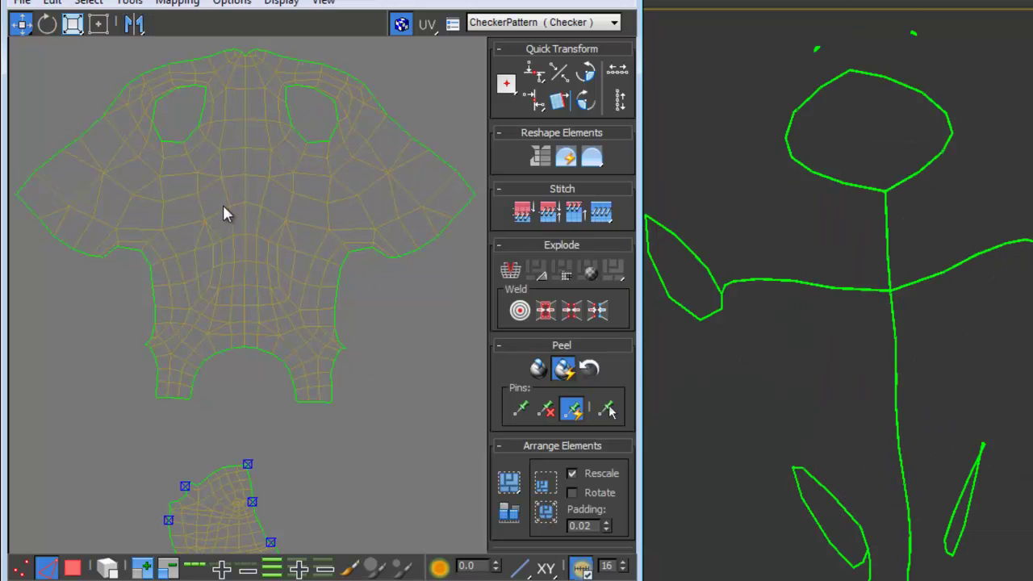
# Switch the creature back to shaded display and examine the checker pattern on its torso and legs against the peeled shells
pyautogui.moveTo(260, 201); pyautogui.dragTo(260, 234, button='middle')
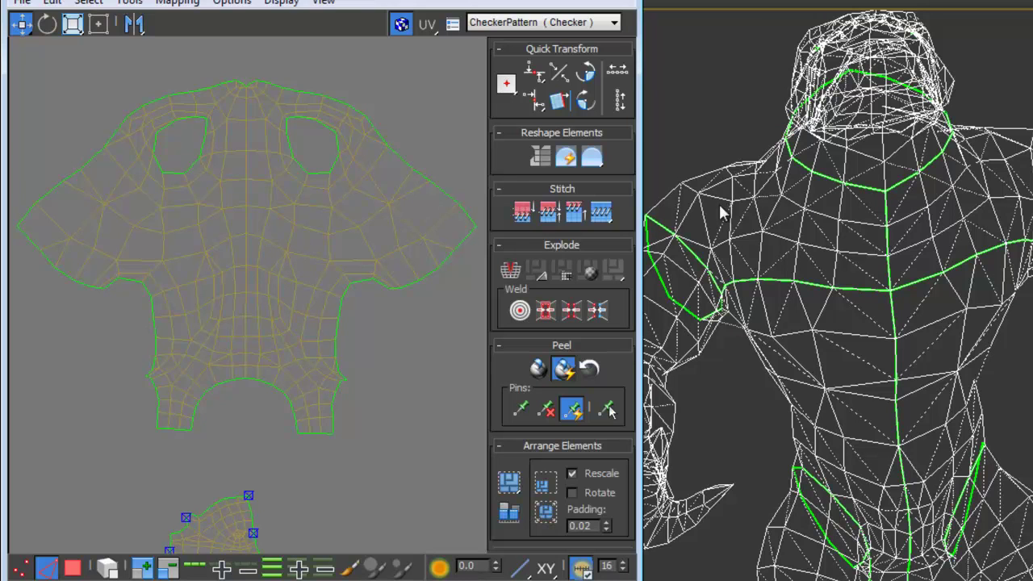
pyautogui.moveTo(268, 252); pyautogui.dragTo(302, 210, button='middle')
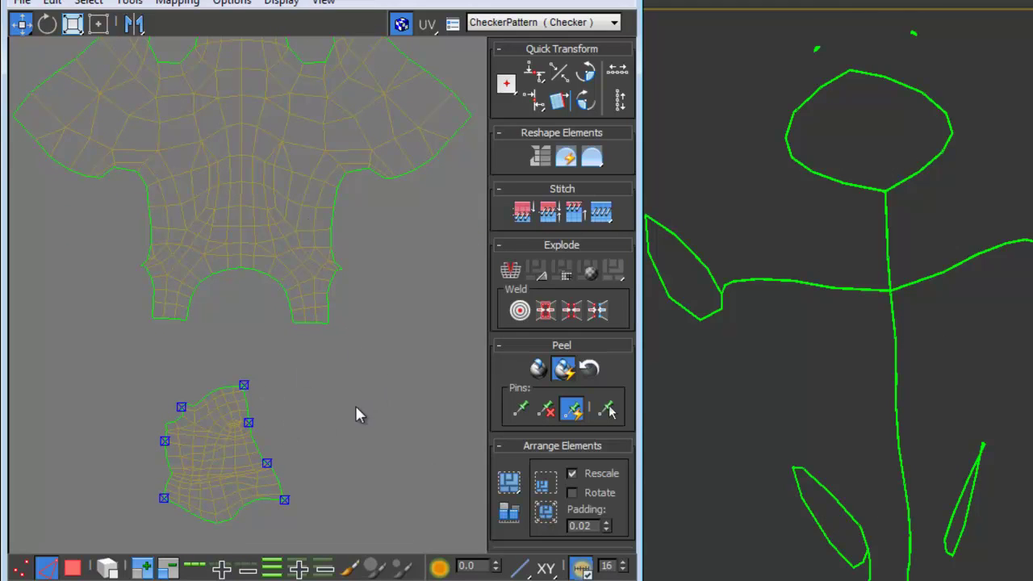
pyautogui.moveTo(355, 405); pyautogui.dragTo(369, 310, button='middle')
pyautogui.scroll(-2, 363, 354)
pyautogui.moveTo(767, 409)
pyautogui.keyDown('alt'); pyautogui.mouseDown(button='middle')
pyautogui.moveTo(794, 457)
pyautogui.moveTo(843, 466)
pyautogui.mouseUp(button='middle'); pyautogui.keyUp('alt')
pyautogui.press('F3')
pyautogui.moveTo(831, 422)
pyautogui.keyDown('alt'); pyautogui.mouseDown(button='middle')
pyautogui.moveTo(988, 450)
pyautogui.moveTo(928, 419)
pyautogui.moveTo(978, 404)
pyautogui.moveTo(1015, 407)
pyautogui.moveTo(907, 393)
pyautogui.mouseUp(button='middle'); pyautogui.keyUp('alt')
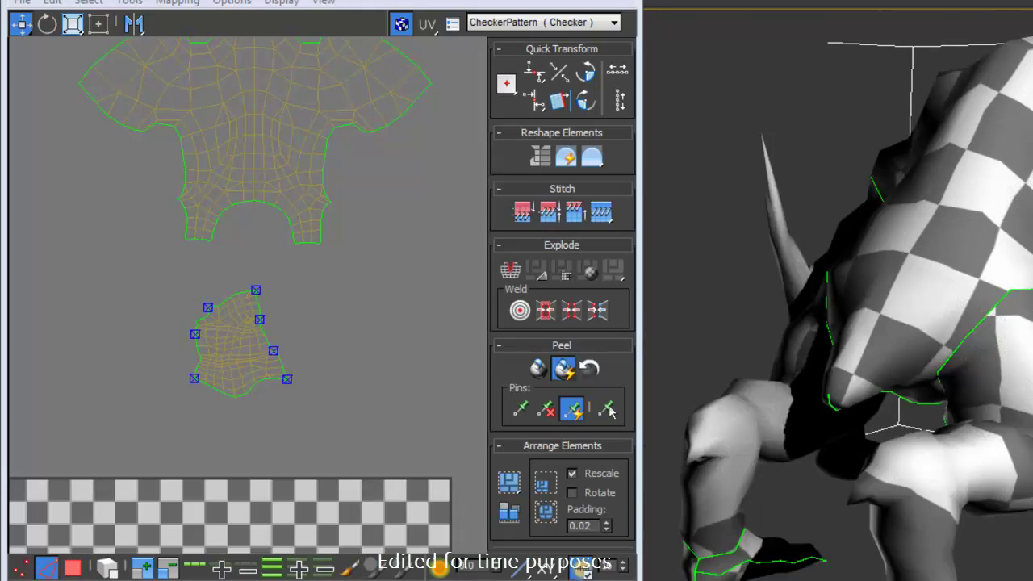
pyautogui.press('F4')
pyautogui.keyDown('alt'); pyautogui.moveTo(839, 379); pyautogui.dragTo(805, 350, button='middle'); pyautogui.keyUp('alt')
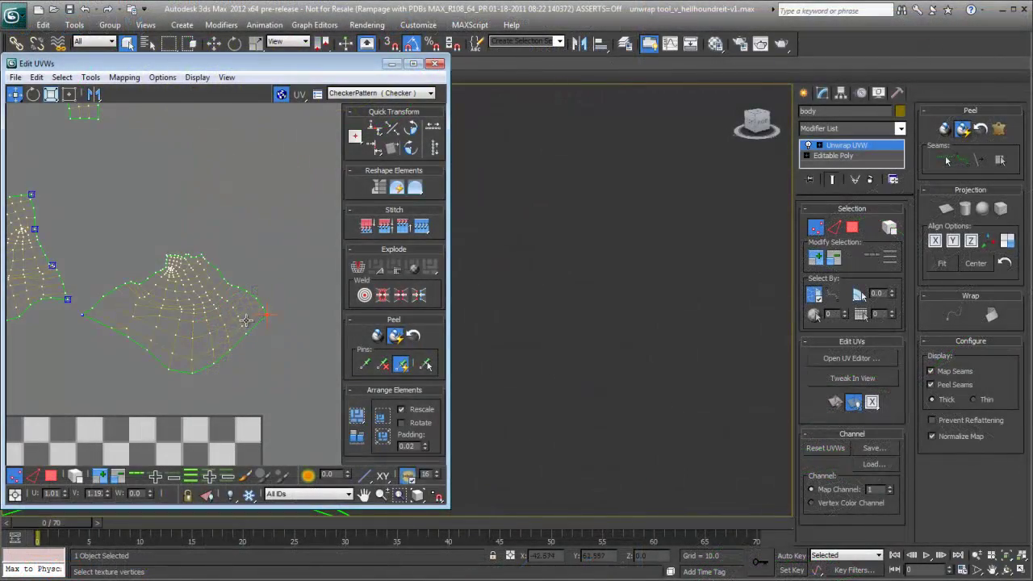
# Pin the corners of the second leg shell and pull them outward to spread the shell into an even, upright shape
pyautogui.moveTo(80, 315); pyautogui.dragTo(103, 313)
pyautogui.moveTo(210, 263); pyautogui.dragTo(258, 211)
pyautogui.moveTo(275, 289); pyautogui.dragTo(298, 352)
pyautogui.moveTo(172, 218); pyautogui.dragTo(141, 192)
pyautogui.moveTo(193, 256); pyautogui.dragTo(205, 257, button='middle')
pyautogui.scroll(-2, 205, 256)
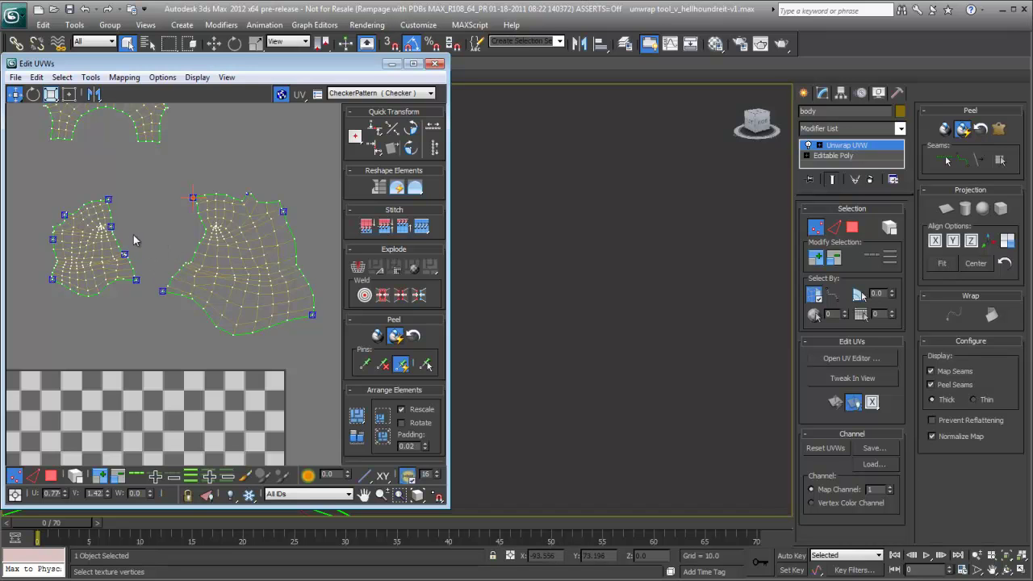
# Select both leg shells as whole elements and rescale them to a matching texel size
pyautogui.moveTo(565, 303); pyautogui.dragTo(717, 313, button='middle')
pyautogui.moveTo(611, 319)
pyautogui.mouseDown(button='middle')
pyautogui.moveTo(626, 323)
pyautogui.moveTo(520, 301)
pyautogui.moveTo(509, 319)
pyautogui.moveTo(454, 299)
pyautogui.mouseUp(button='middle')
pyautogui.scroll(-4, 299, 331)
pyautogui.moveTo(296, 321); pyautogui.dragTo(287, 266, button='middle')
pyautogui.scroll(1, 292, 269)
pyautogui.scroll(-2, 287, 265)
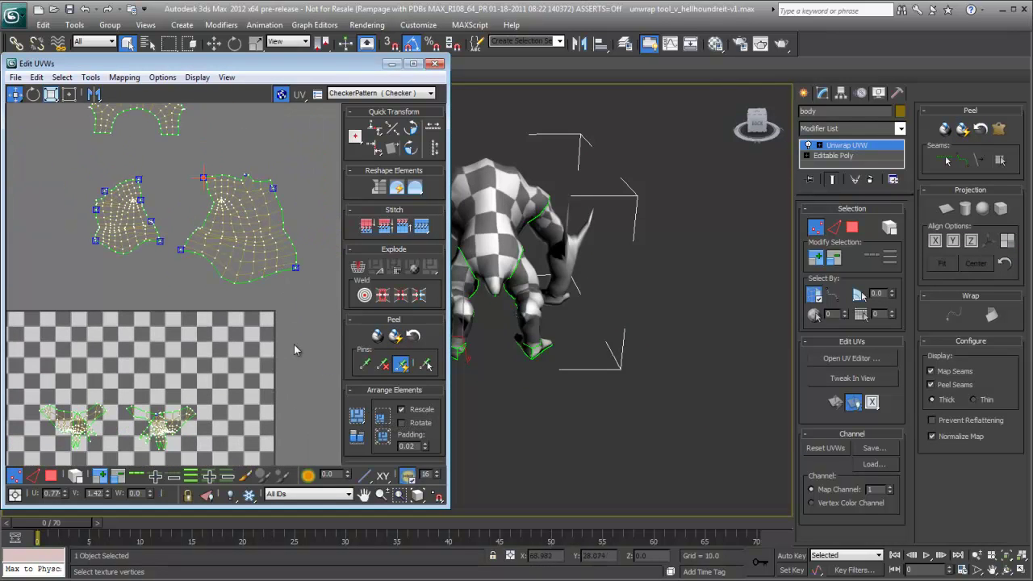
pyautogui.moveTo(272, 283); pyautogui.dragTo(271, 276, button='middle')
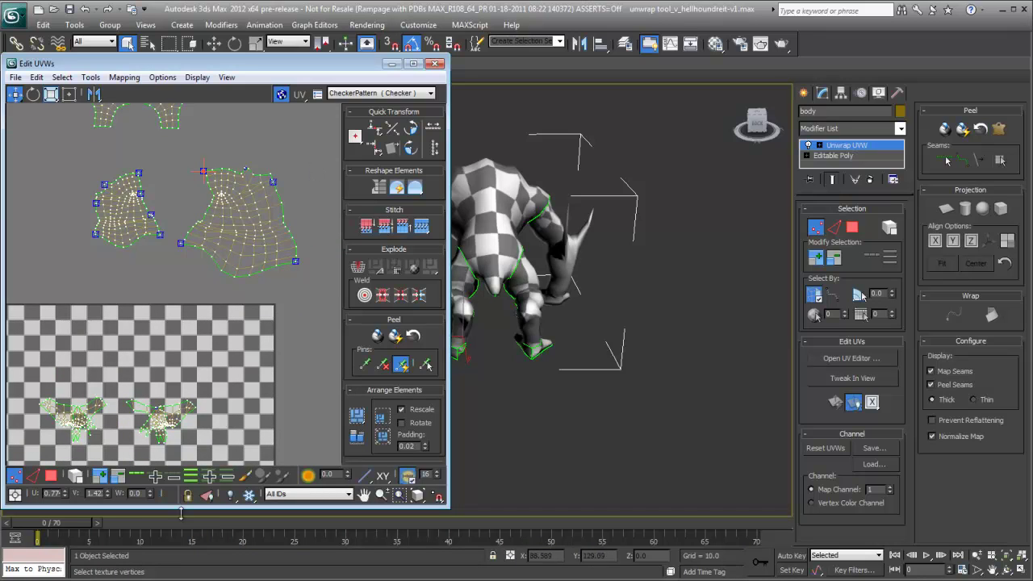
pyautogui.click(51, 476)
pyautogui.click(75, 476)
pyautogui.moveTo(326, 161); pyautogui.dragTo(81, 296)
pyautogui.click(362, 437)
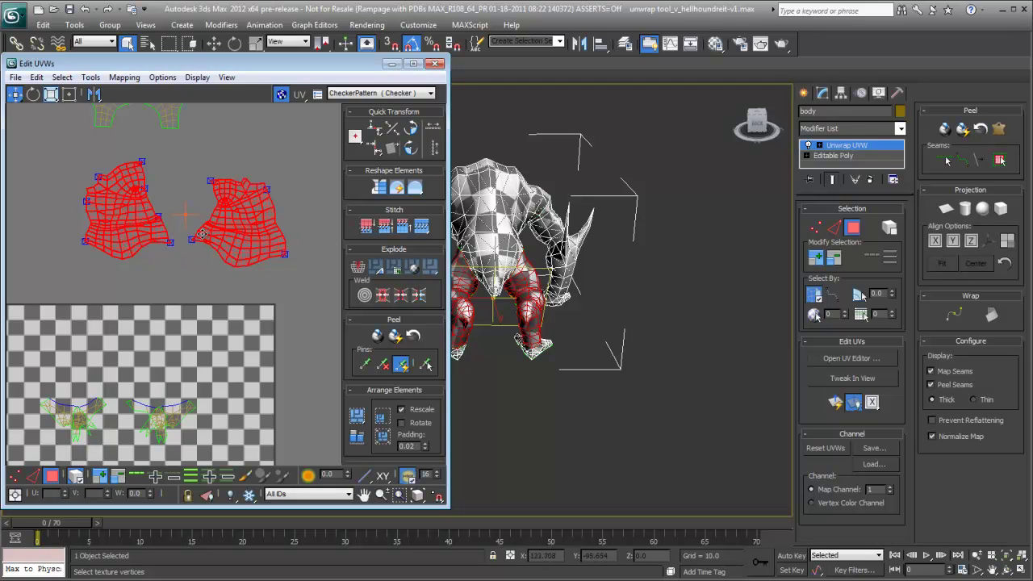
# Add the torso shell to the leg shell selection and rescale all three elements to relative size
pyautogui.keyDown('alt'); pyautogui.moveTo(593, 350); pyautogui.dragTo(705, 298, button='middle'); pyautogui.keyUp('alt')
pyautogui.scroll(5, 568, 360)
pyautogui.scroll(-2, 214, 232)
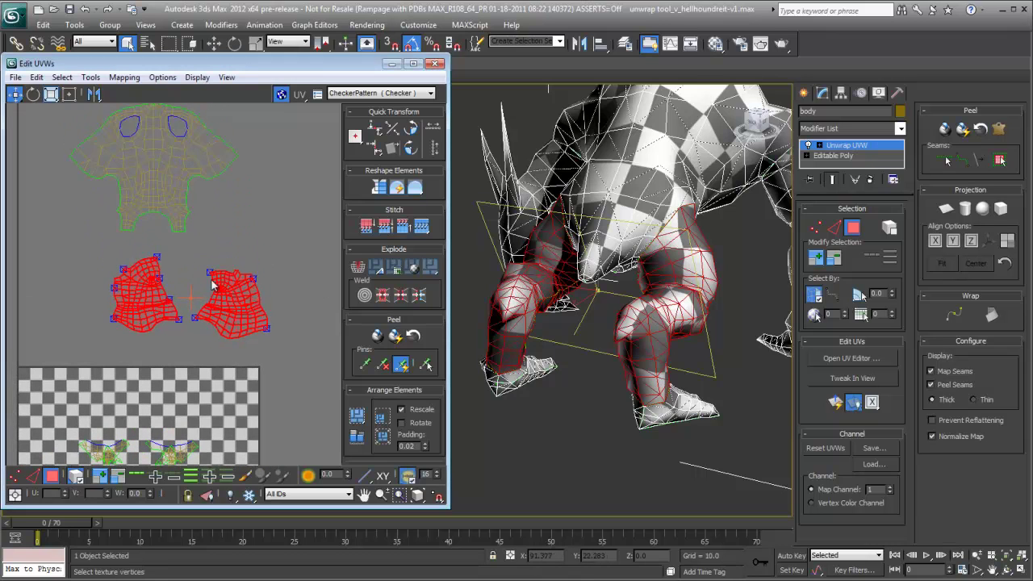
pyautogui.keyDown('ctrl'); pyautogui.click(152, 193); pyautogui.keyUp('ctrl')
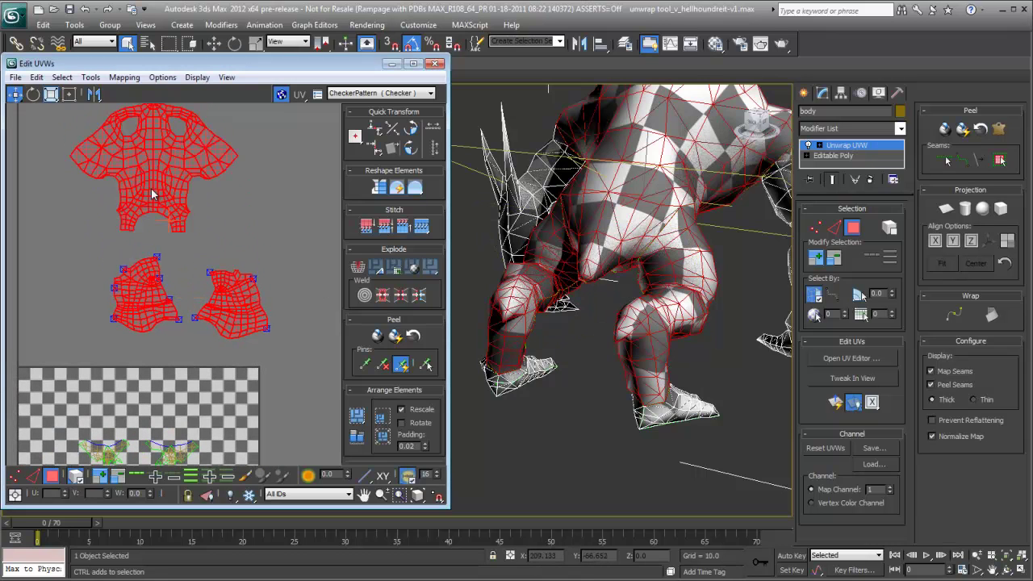
pyautogui.click(356, 436)
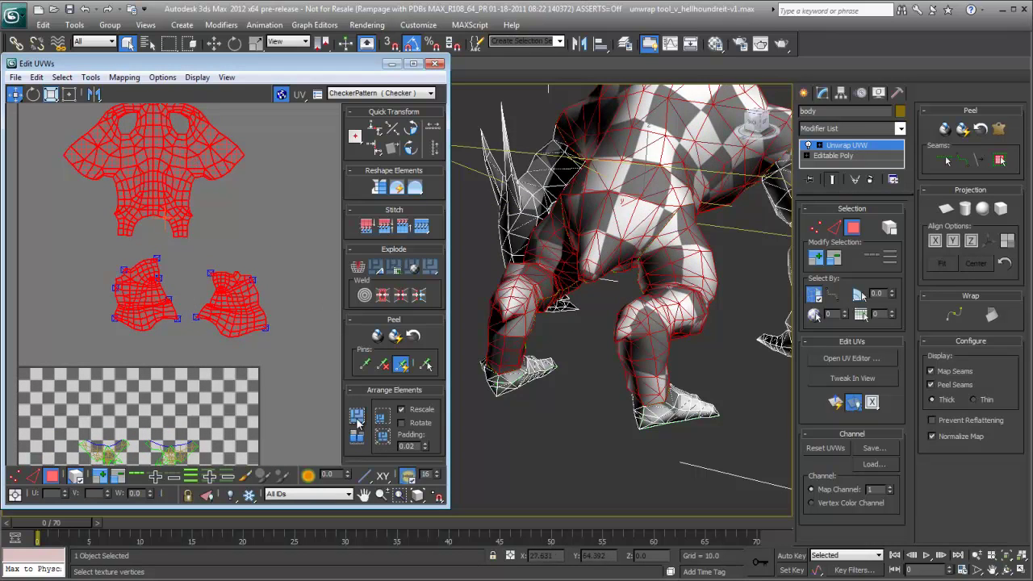
# Pack the selected torso and leg shells together into the UV tile
pyautogui.click(357, 419)
pyautogui.scroll(-2, 324, 406)
pyautogui.moveTo(324, 358); pyautogui.dragTo(314, 205, button='middle')
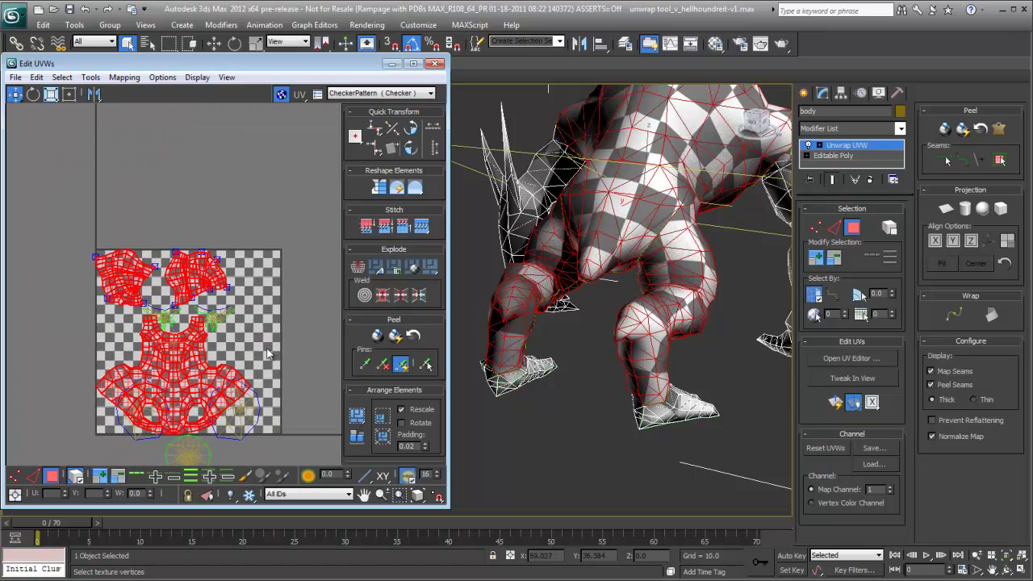
# Move the packed torso and leg shells out of the UV tile to the empty space just above it
pyautogui.scroll(3, 255, 323)
pyautogui.moveTo(254, 322); pyautogui.dragTo(207, 361, button='middle')
pyautogui.moveTo(208, 360); pyautogui.dragTo(232, 114)
pyautogui.moveTo(212, 179); pyautogui.dragTo(193, 310, button='middle')
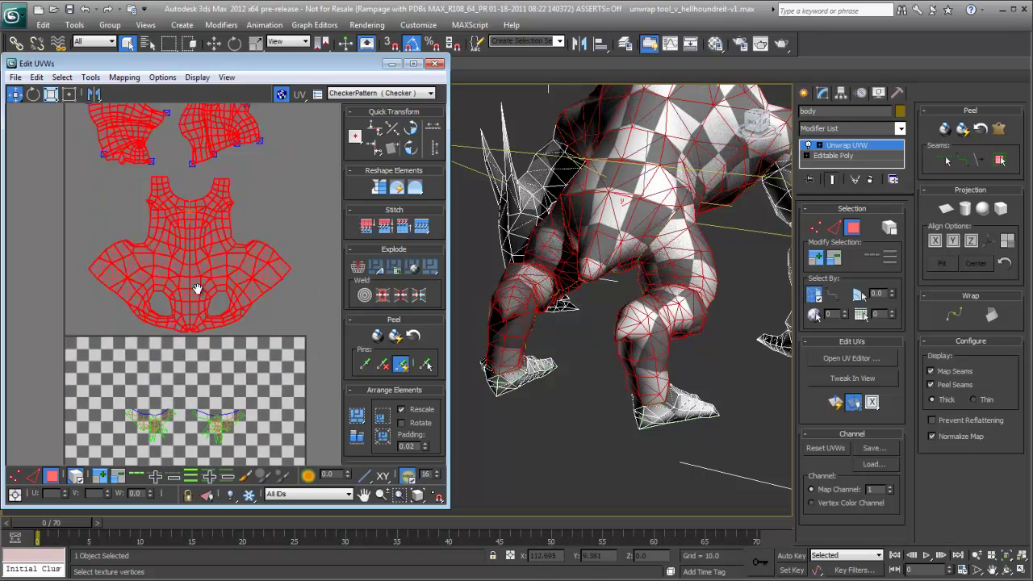
pyautogui.moveTo(193, 310); pyautogui.dragTo(194, 302)
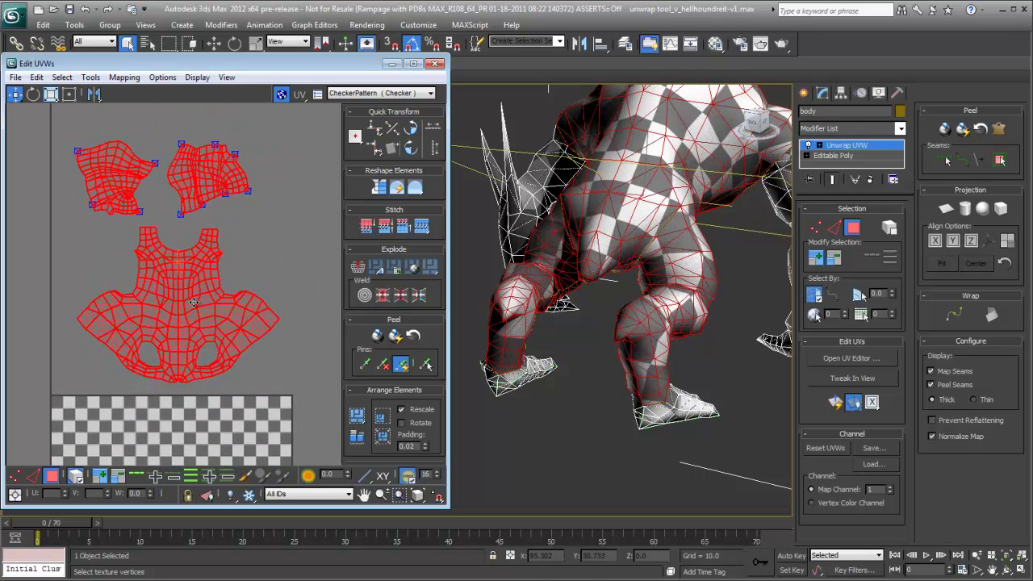